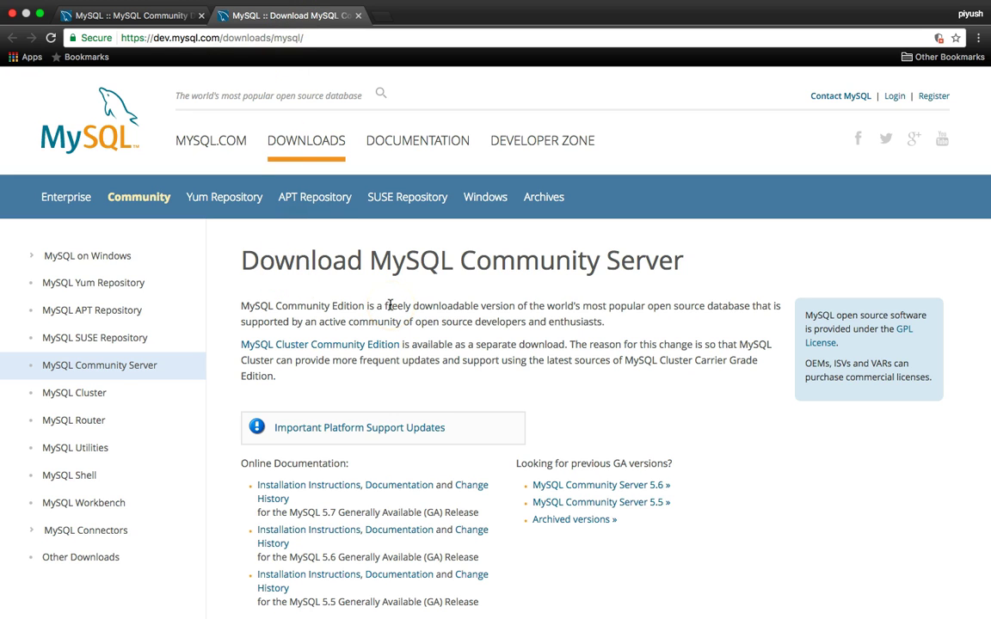
Request the Mac OS X 10.12 (x86, 64-bit) DMG Archive of MySQL Community Server 5.7.18
scroll(453, 303, down, 10)
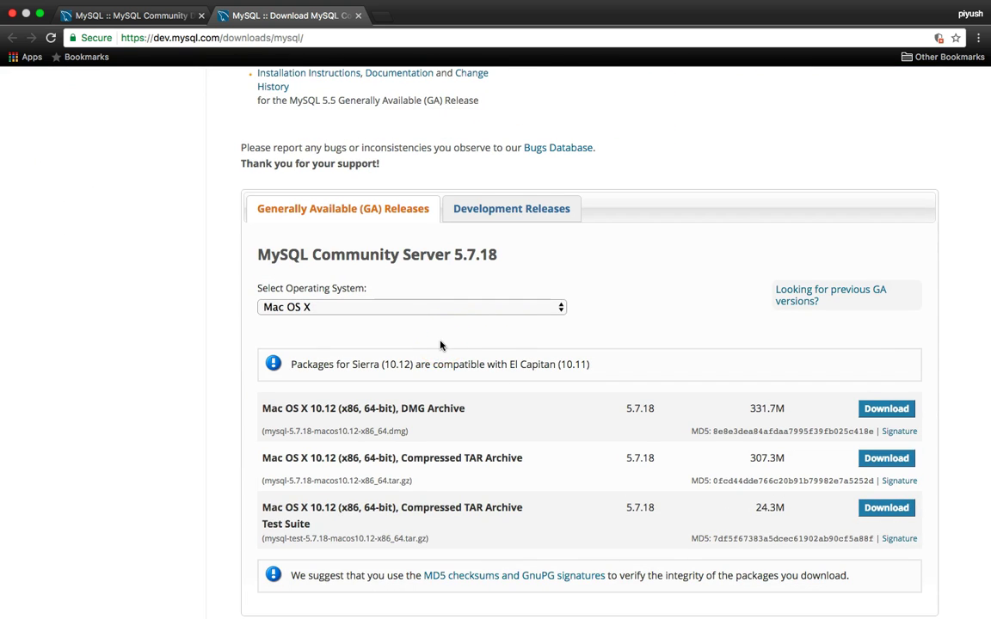
scroll(516, 404, down, 1)
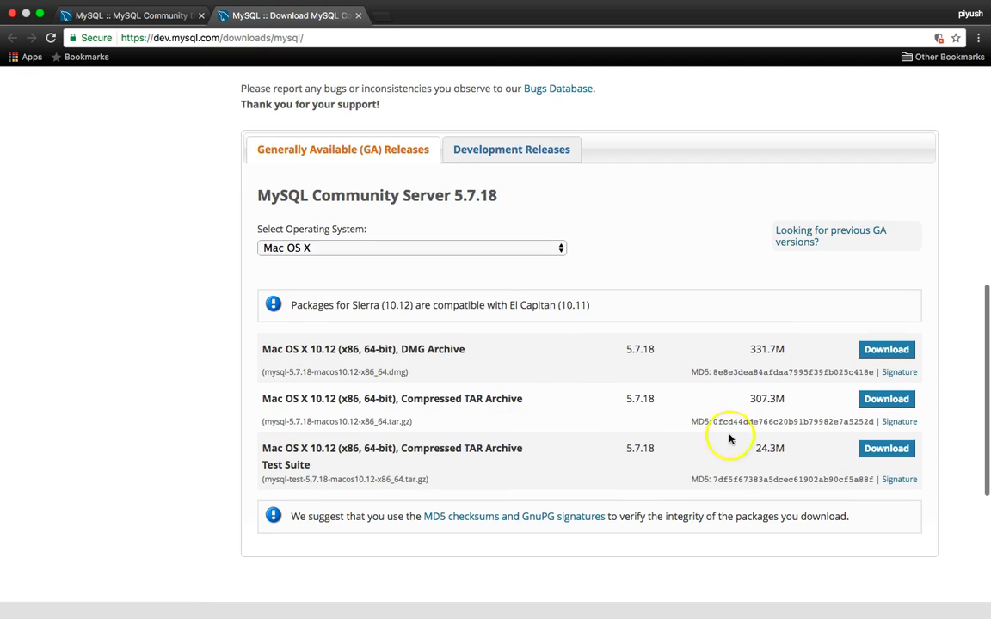
click(882, 352)
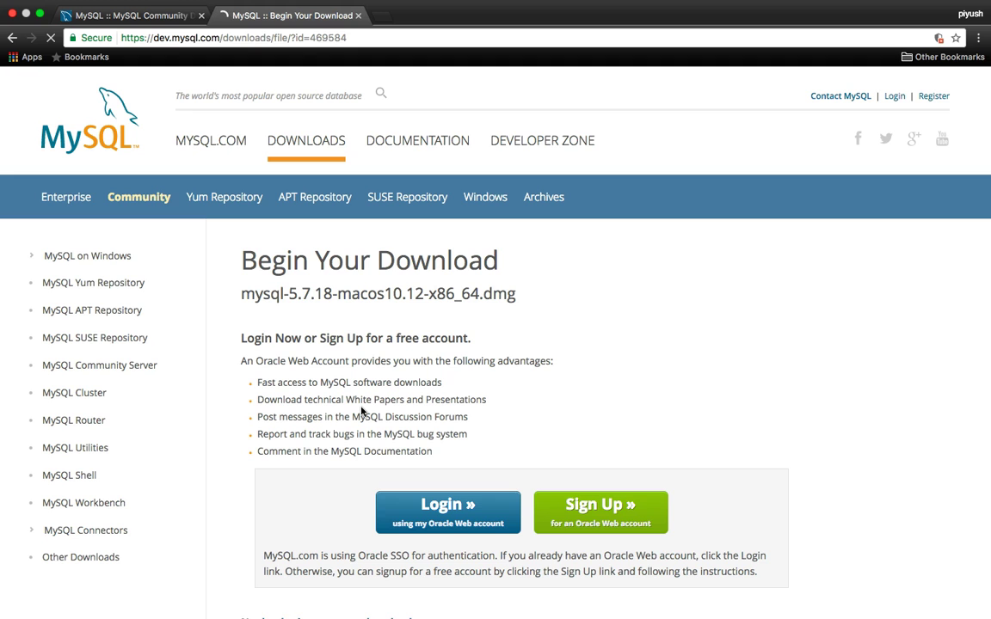
scroll(361, 412, down, 3)
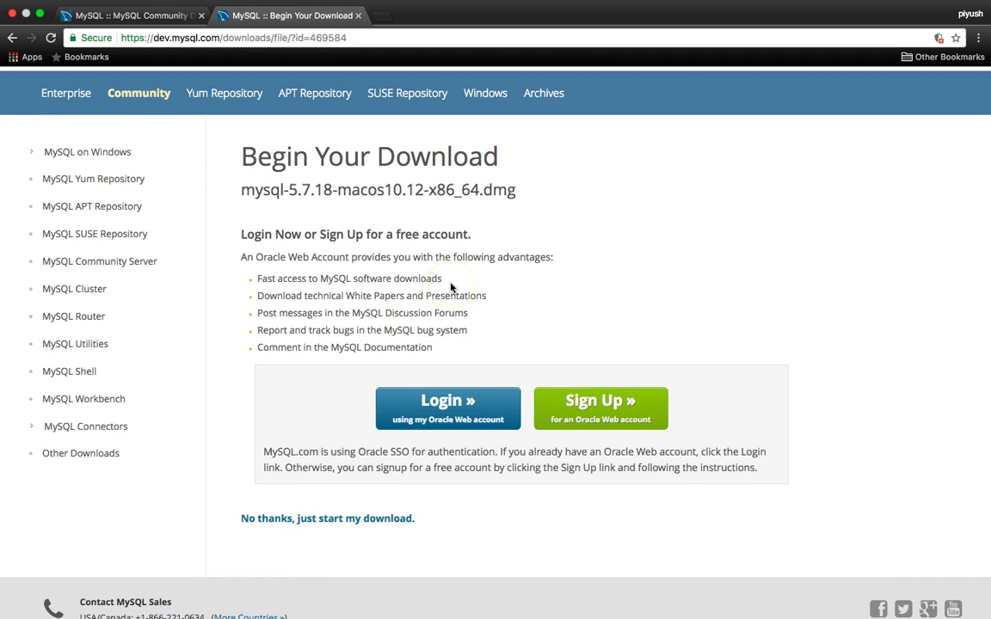
scroll(291, 457, down, 3)
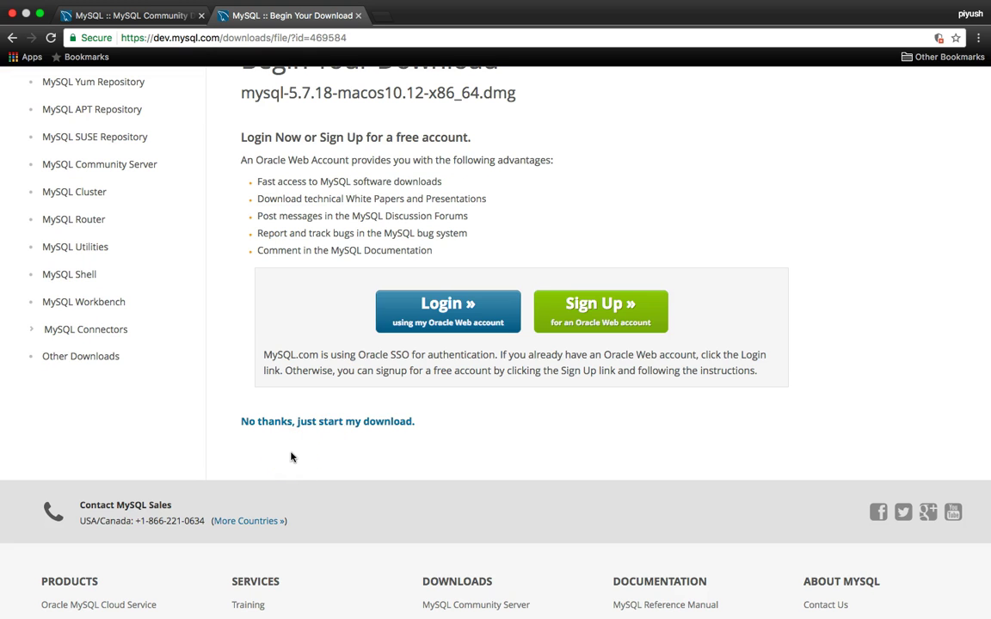
Start the server DMG download without an Oracle login, then pause it from the download shelf
click(356, 423)
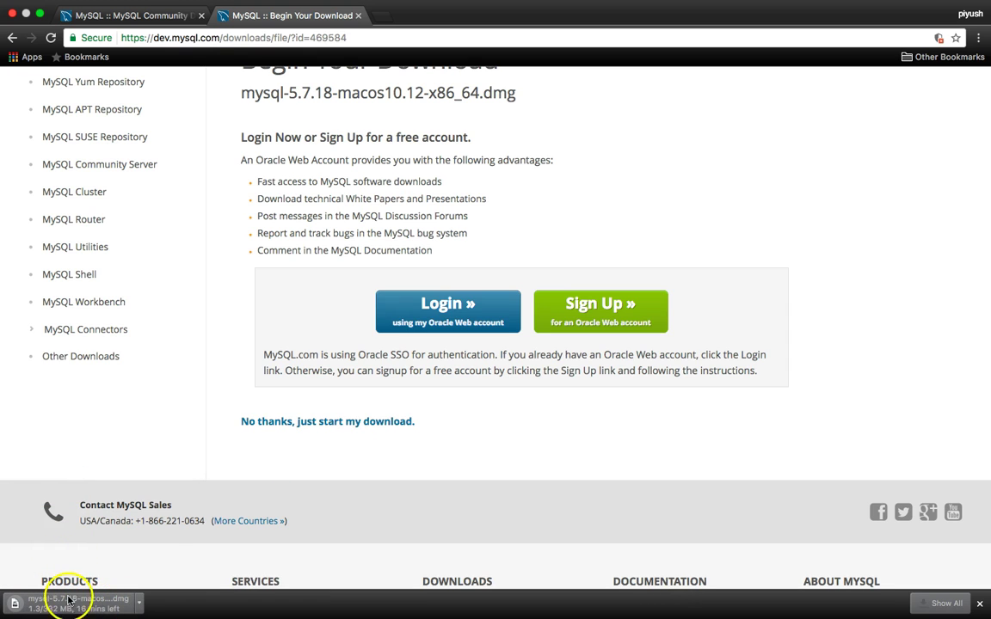
click(139, 602)
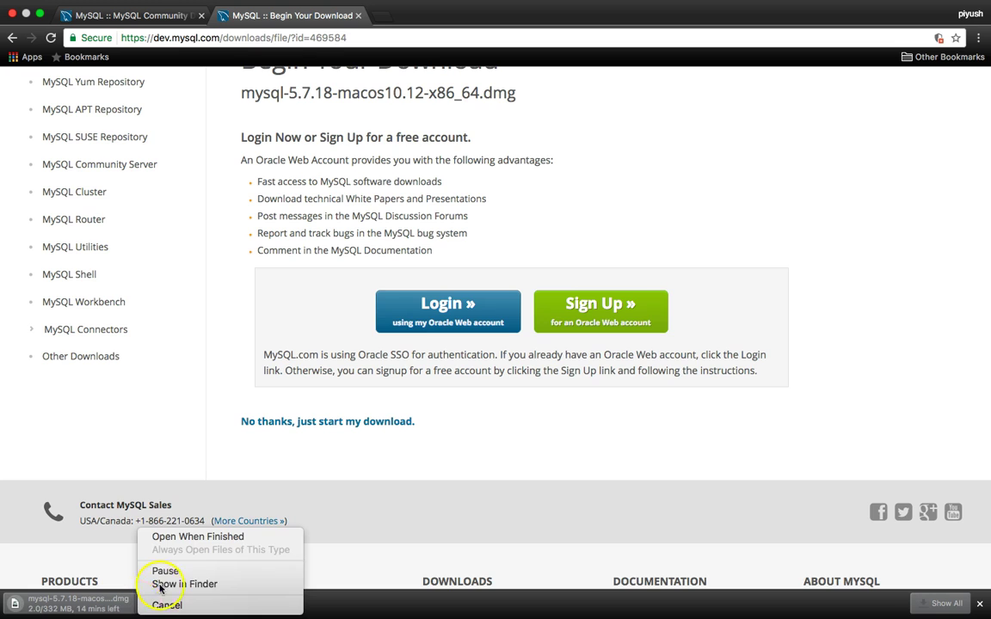
click(165, 572)
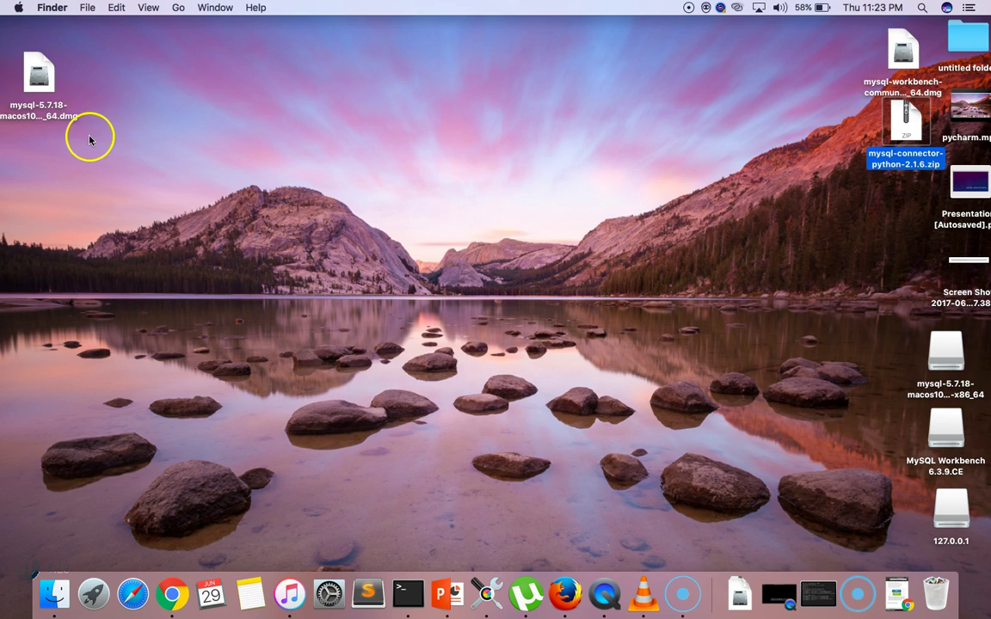
Find the mysql-5.7.18 disk image on the desktop, then return to full-screen Chrome
click(39, 110)
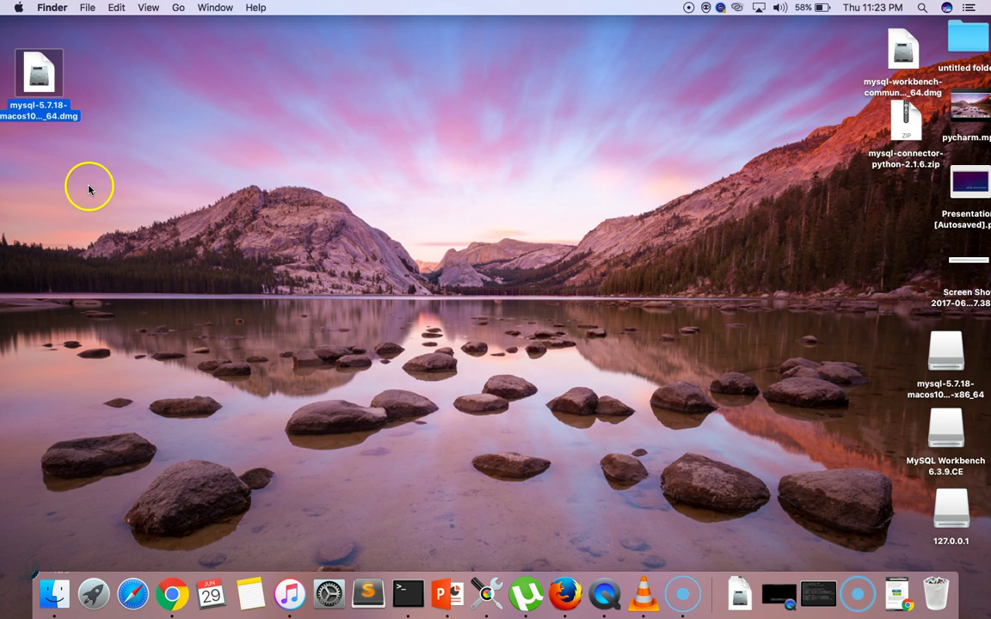
click(160, 188)
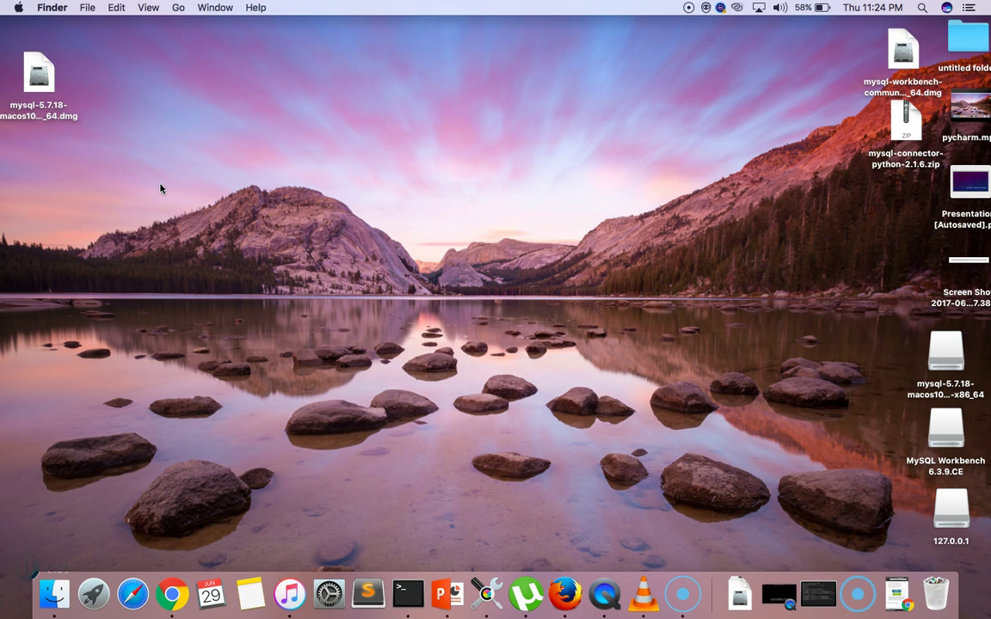
key(ctrl+Right)
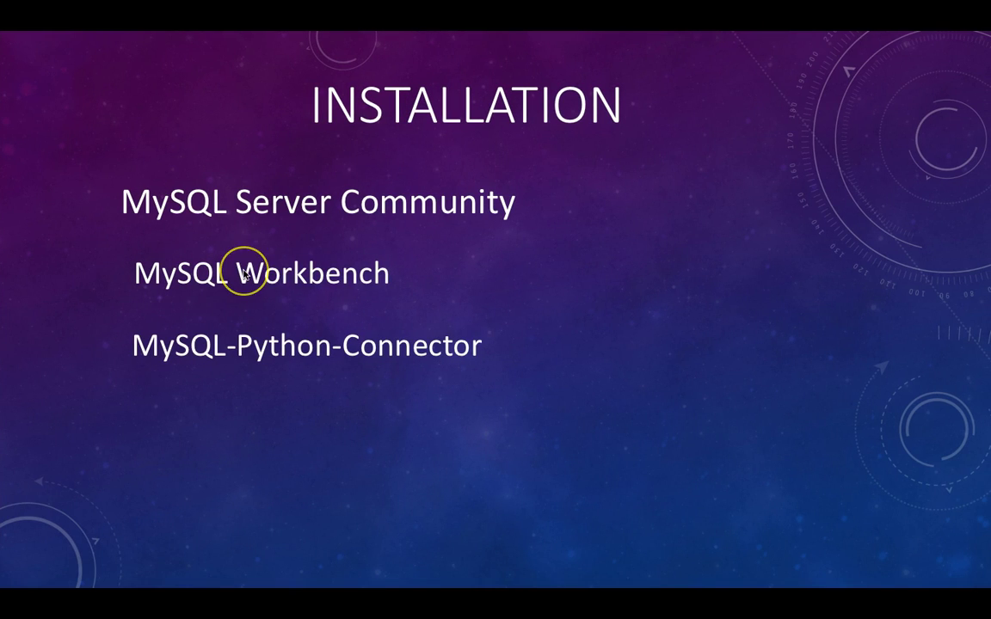
key(ctrl+Right)
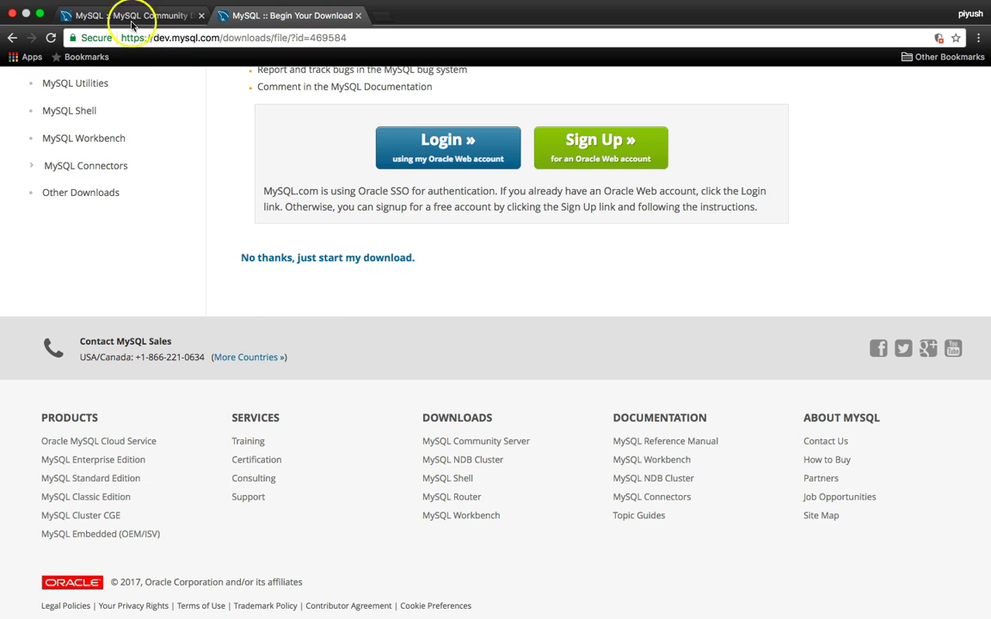
Go back to the Community Downloads tab, close the server download tab, and reach Workbench 6.3.9 for Mac
click(158, 19)
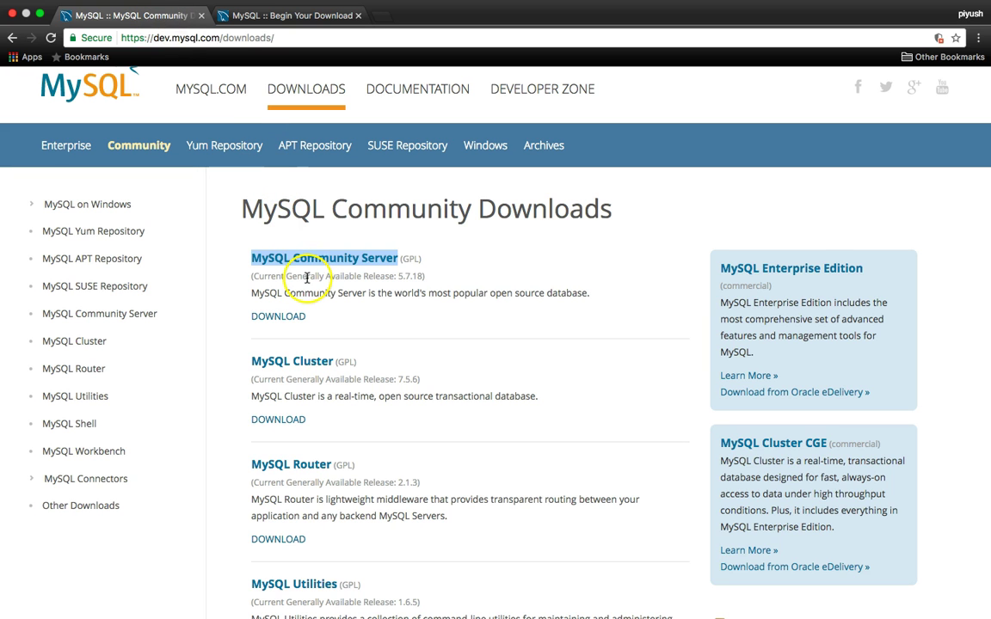
scroll(477, 296, up, 1)
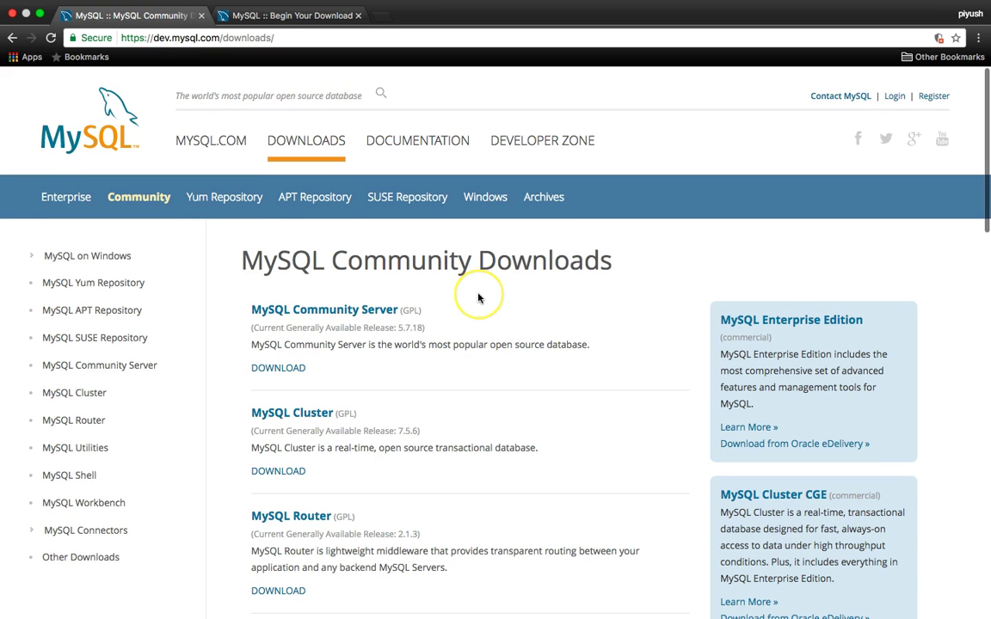
scroll(477, 297, down, 4)
scroll(478, 297, down, 3)
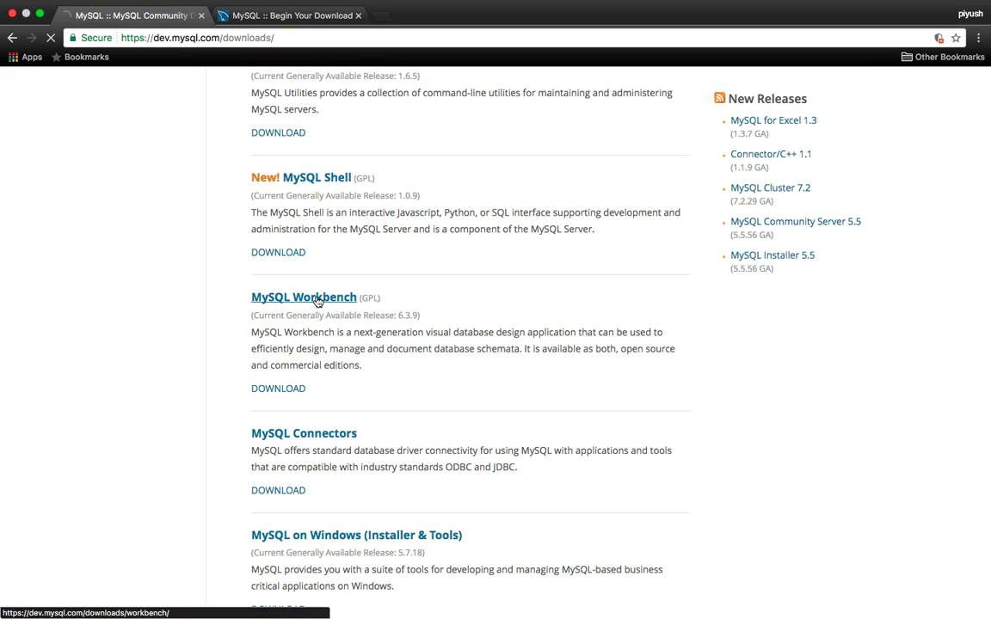
click(357, 17)
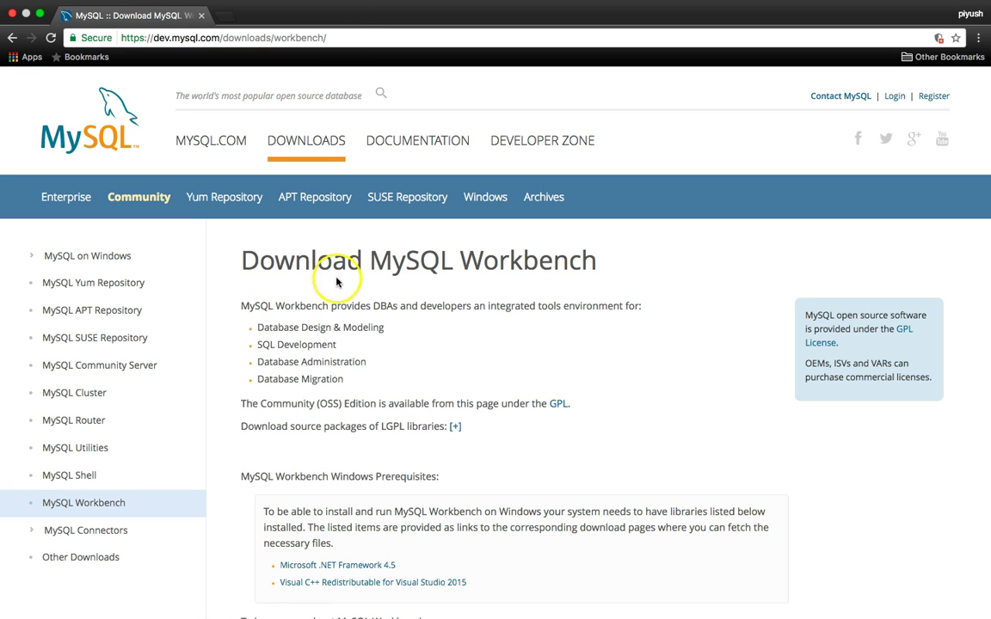
scroll(491, 262, down, 5)
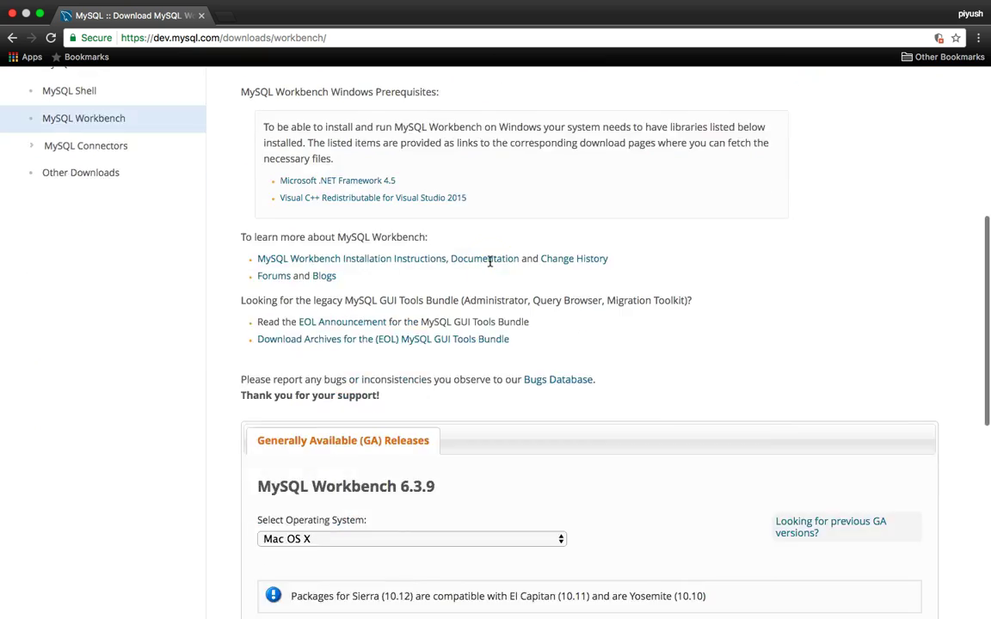
scroll(490, 261, down, 5)
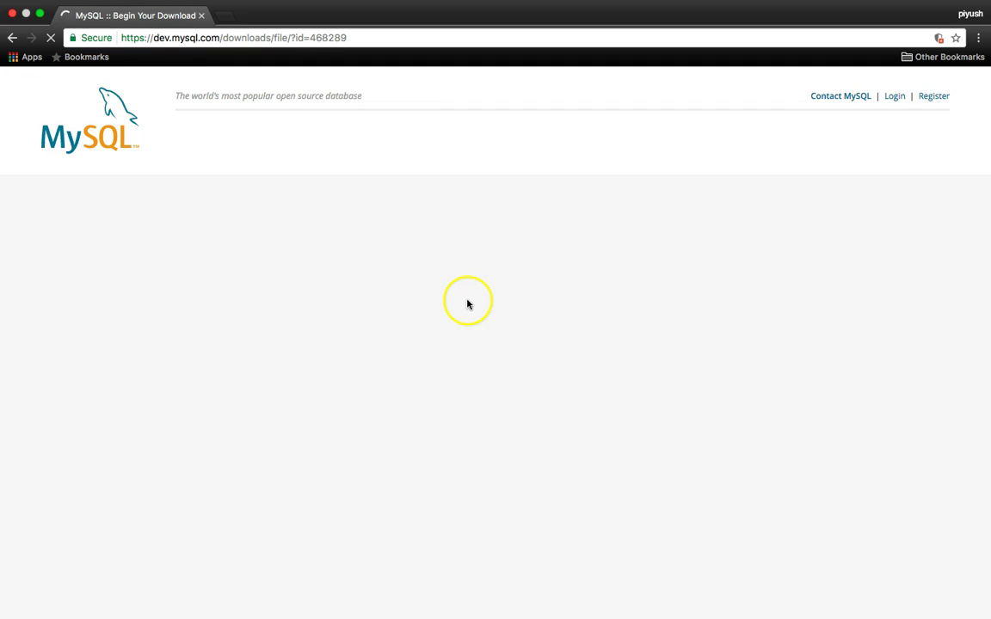
Download the Workbench 6.3.9 DMG without signing in and reveal it on the desktop
scroll(387, 379, down, 5)
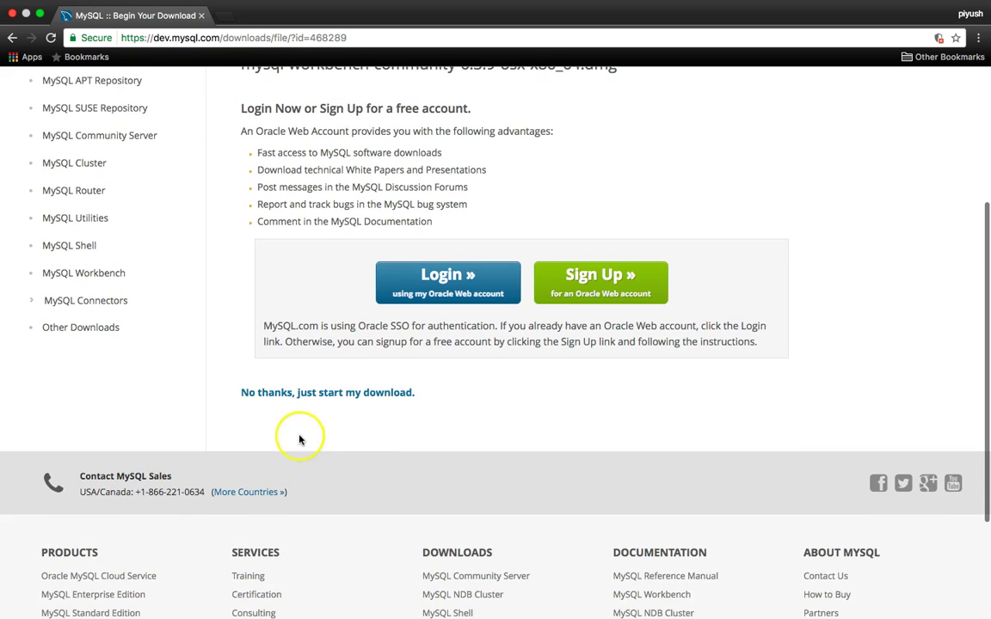
click(336, 397)
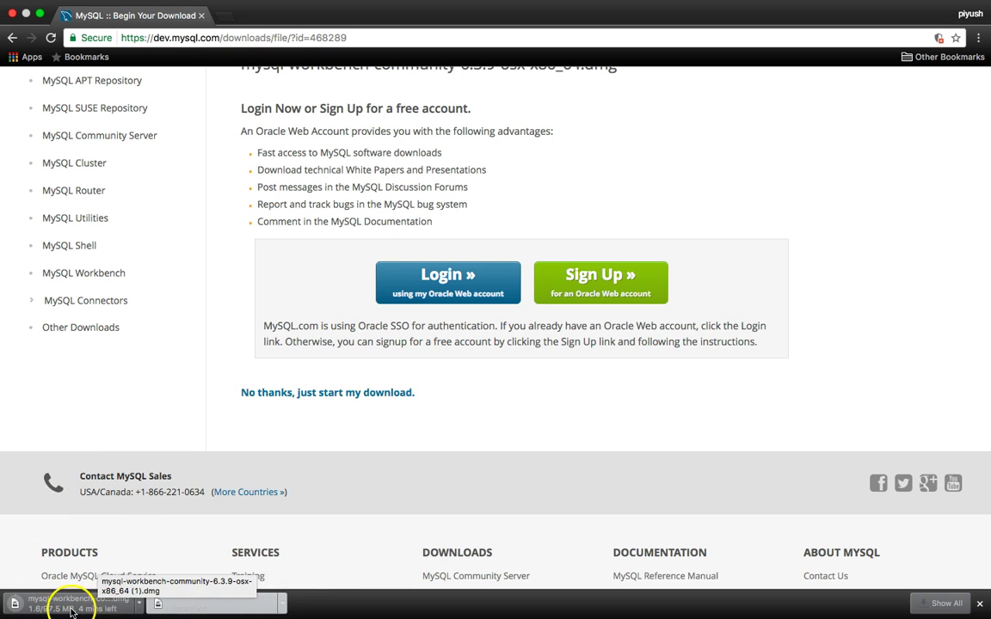
click(196, 256)
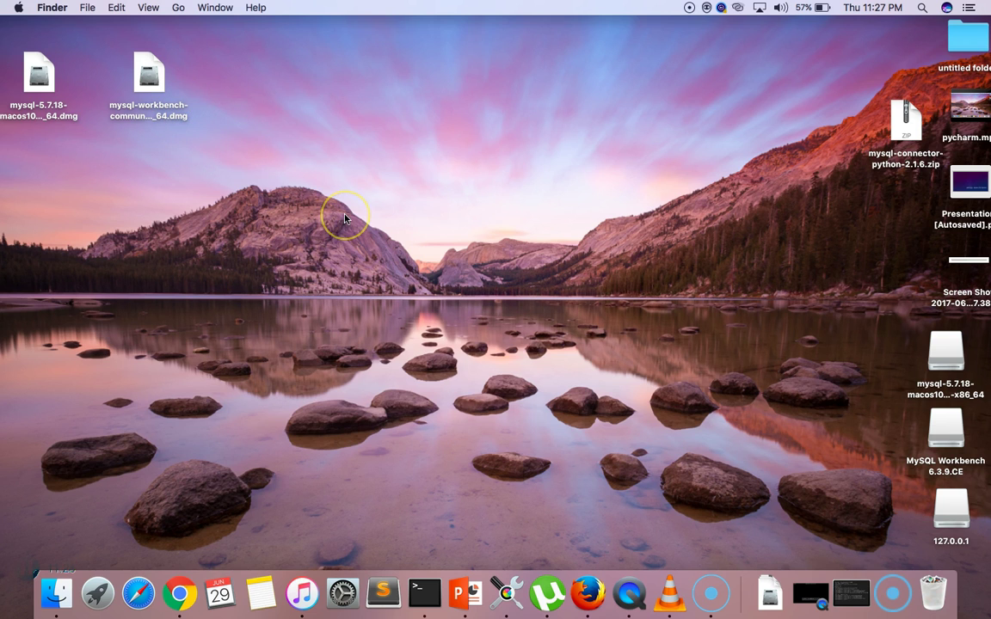
click(370, 227)
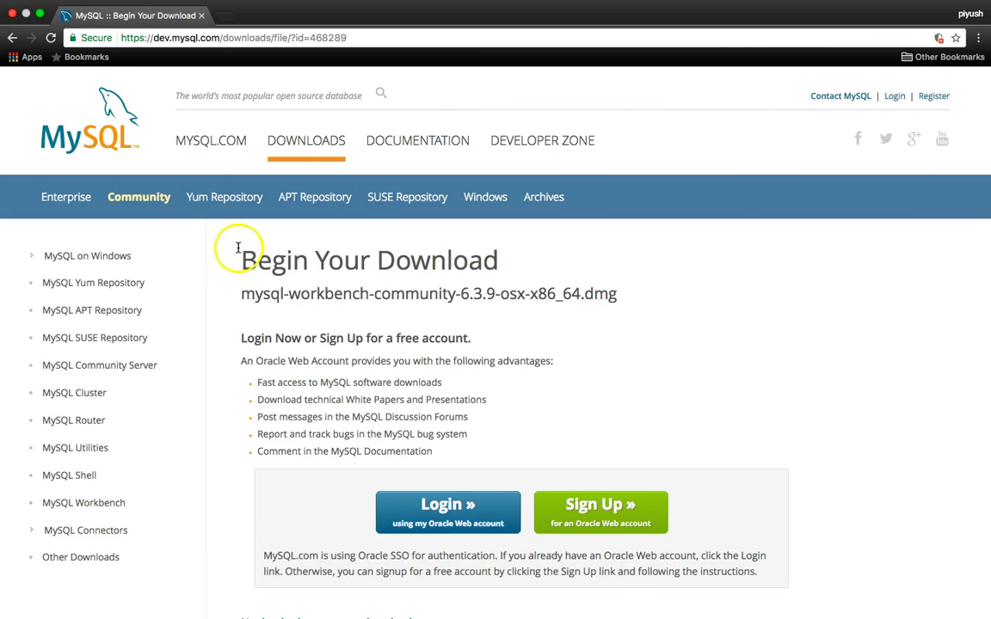
scroll(196, 258, down, 2)
scroll(224, 172, up, 2)
Navigate from the main MySQL Downloads page to Community (GPL) Downloads, then to MySQL Connectors
click(288, 146)
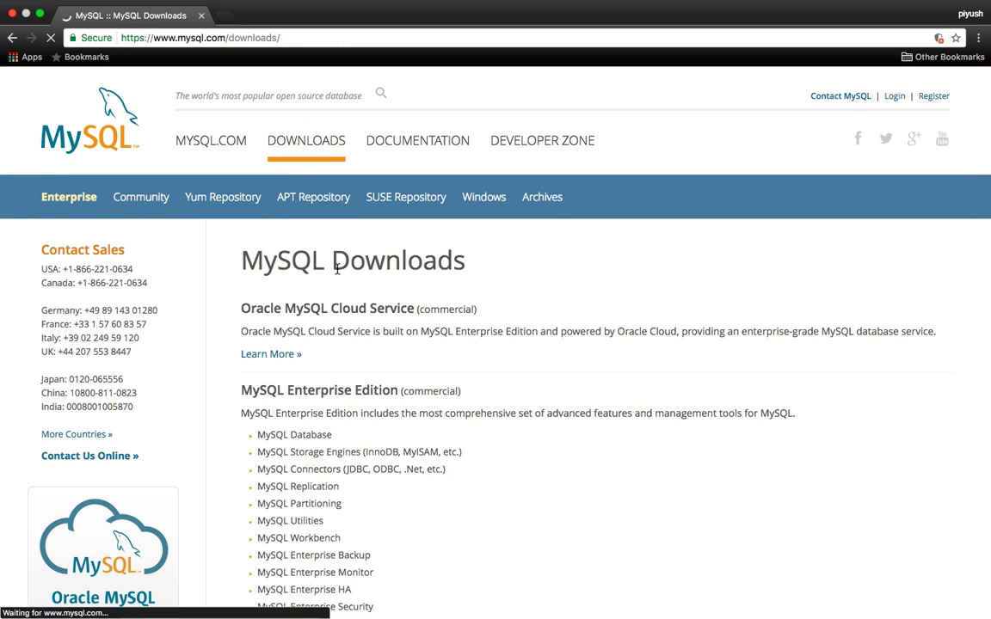
scroll(337, 270, down, 10)
scroll(337, 269, down, 5)
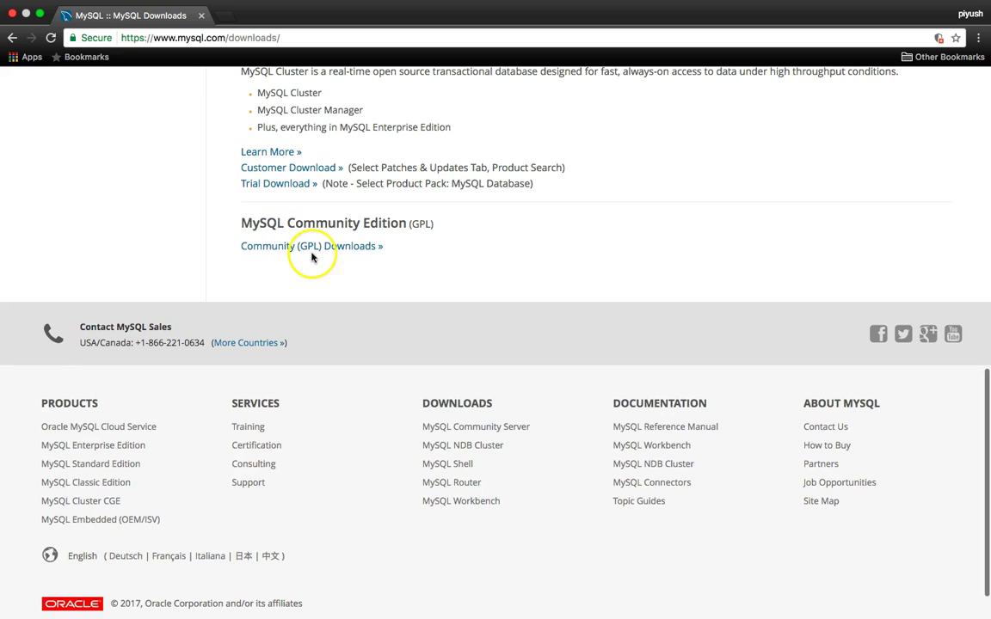
click(292, 249)
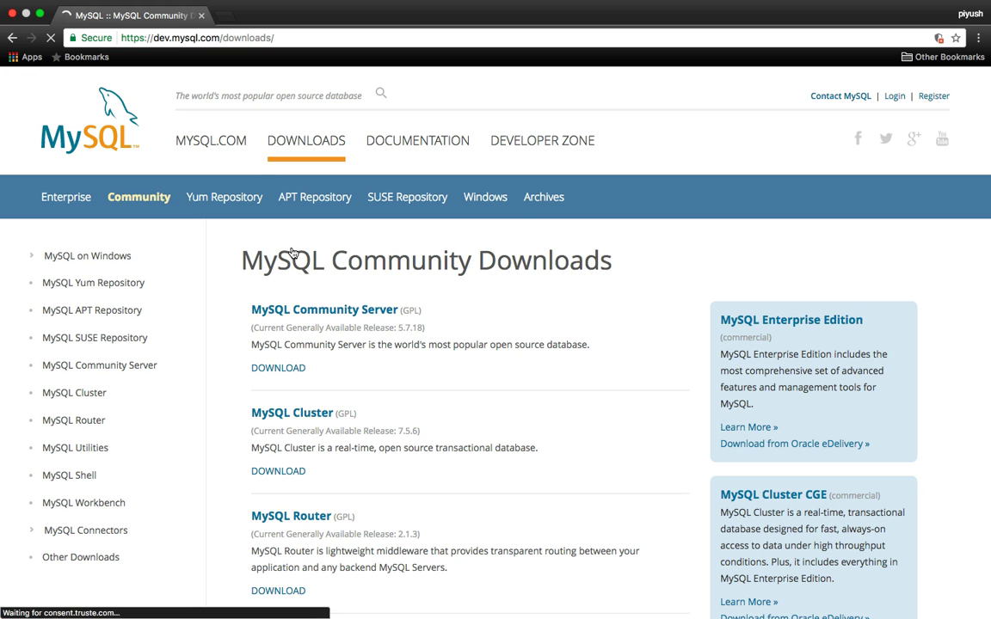
scroll(292, 253, down, 3)
scroll(293, 254, down, 7)
click(299, 281)
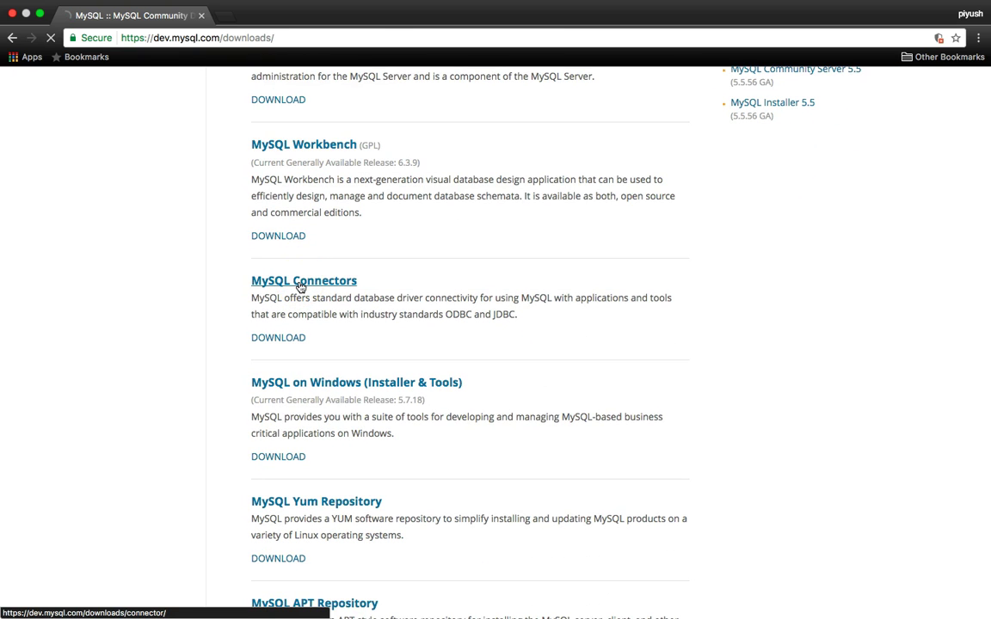
Open the Connector/Python download page from the MySQL Connectors list
click(427, 281)
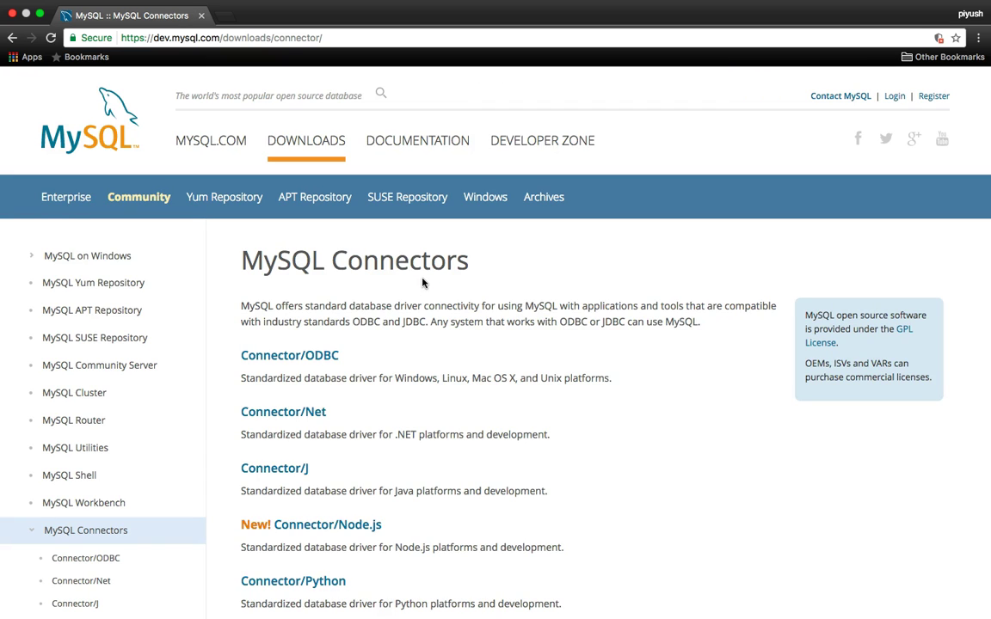
scroll(349, 297, down, 3)
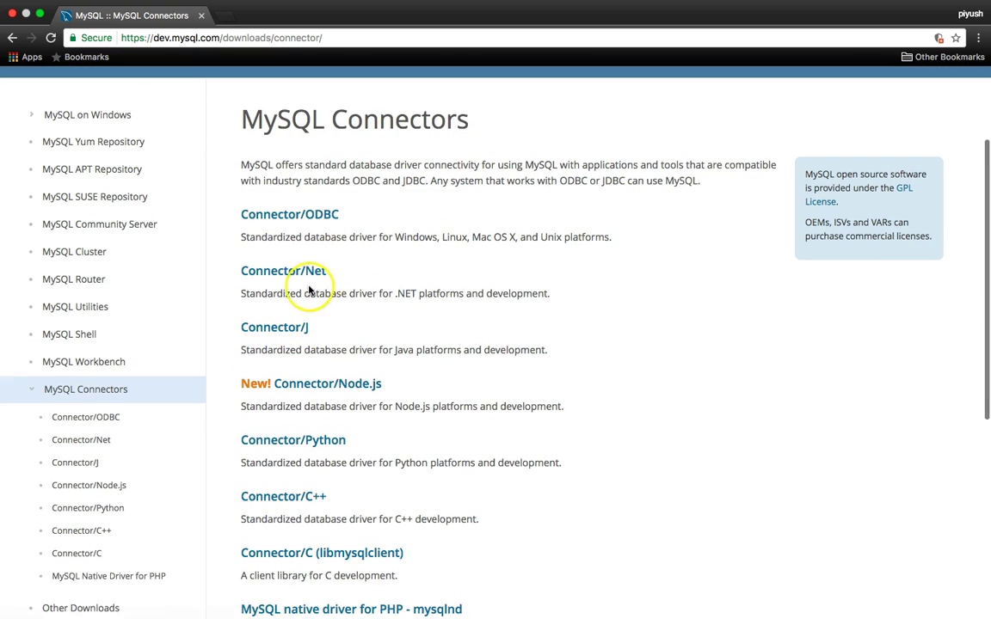
scroll(266, 267, down, 2)
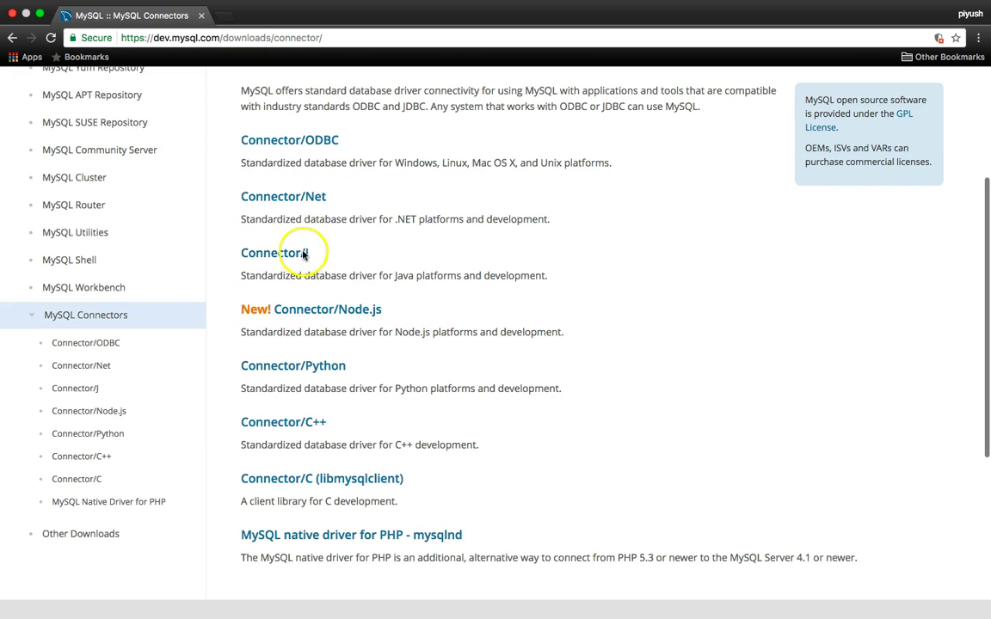
scroll(269, 279, down, 1)
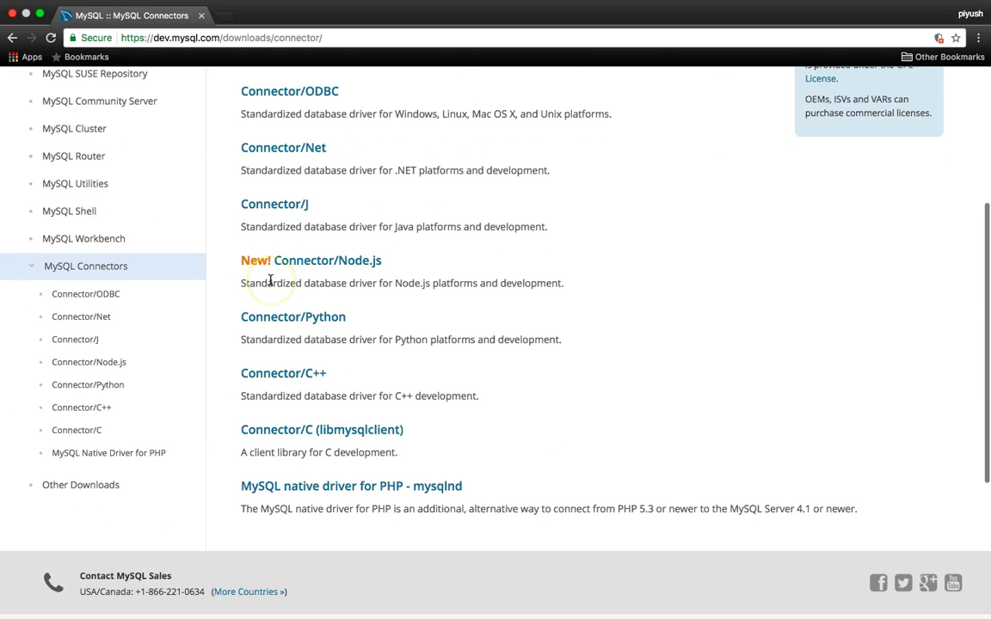
scroll(269, 280, down, 1)
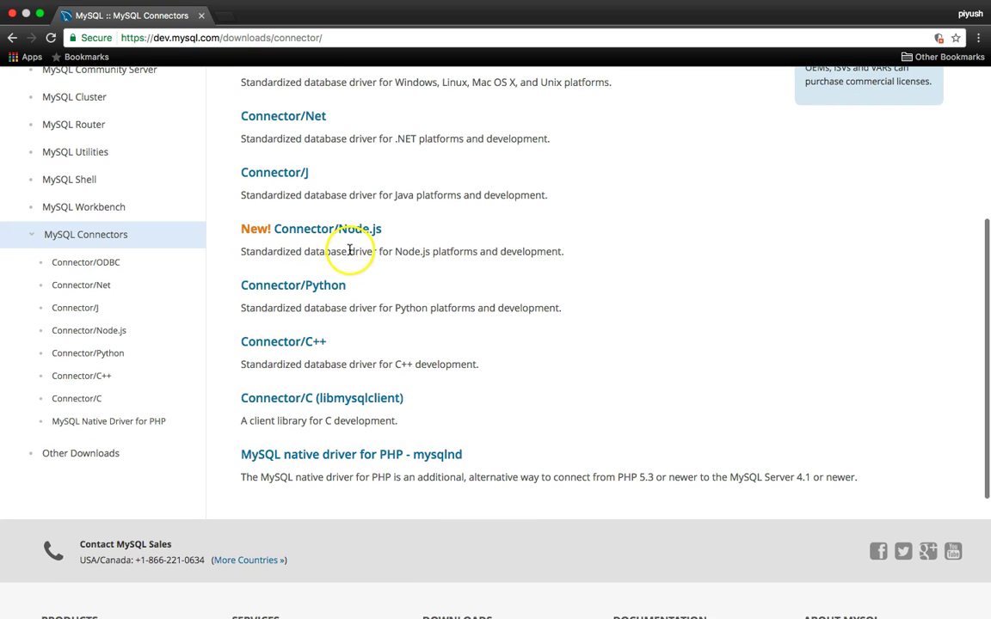
scroll(333, 250, down, 2)
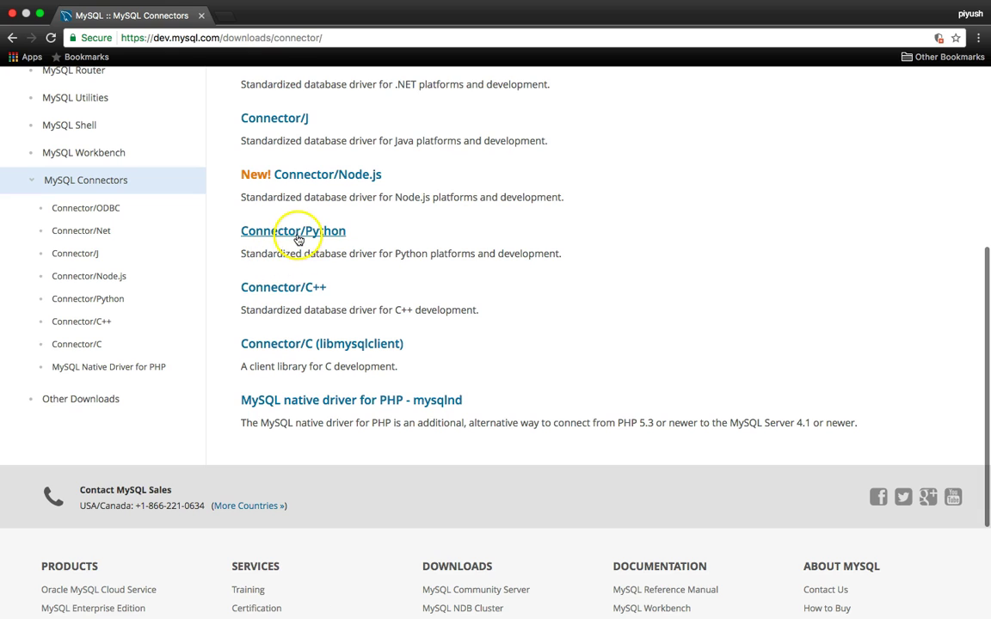
click(297, 235)
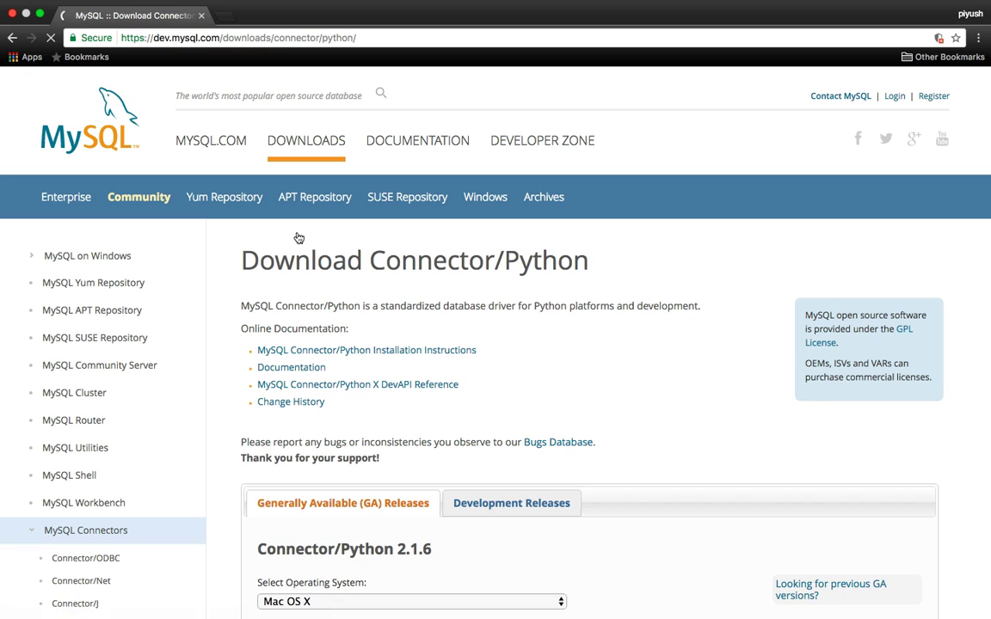
Choose Platform Independent as the operating system and download the Compressed TAR Archive
click(498, 277)
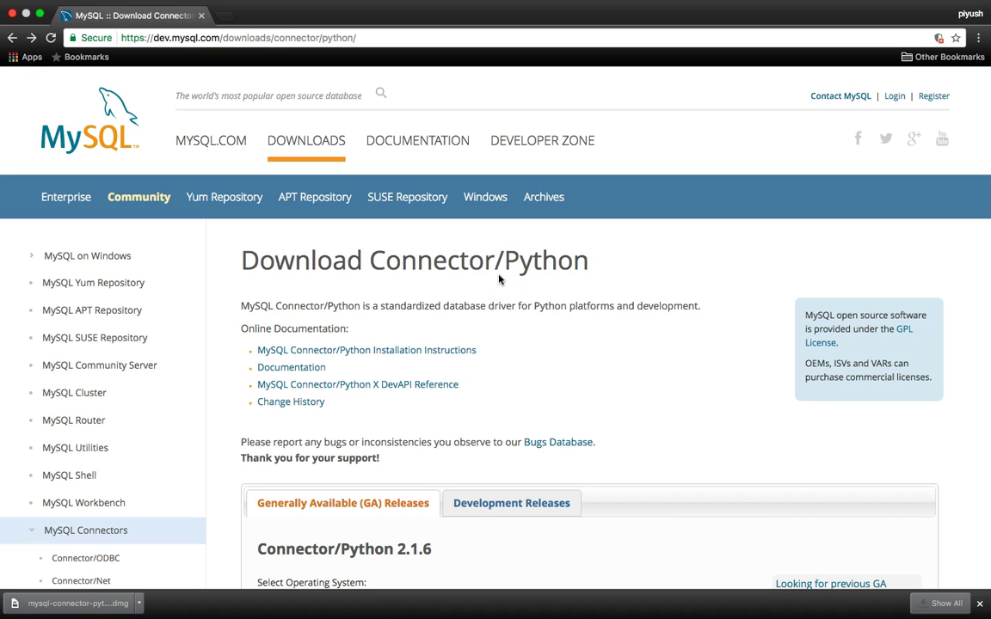
scroll(498, 278, down, 1)
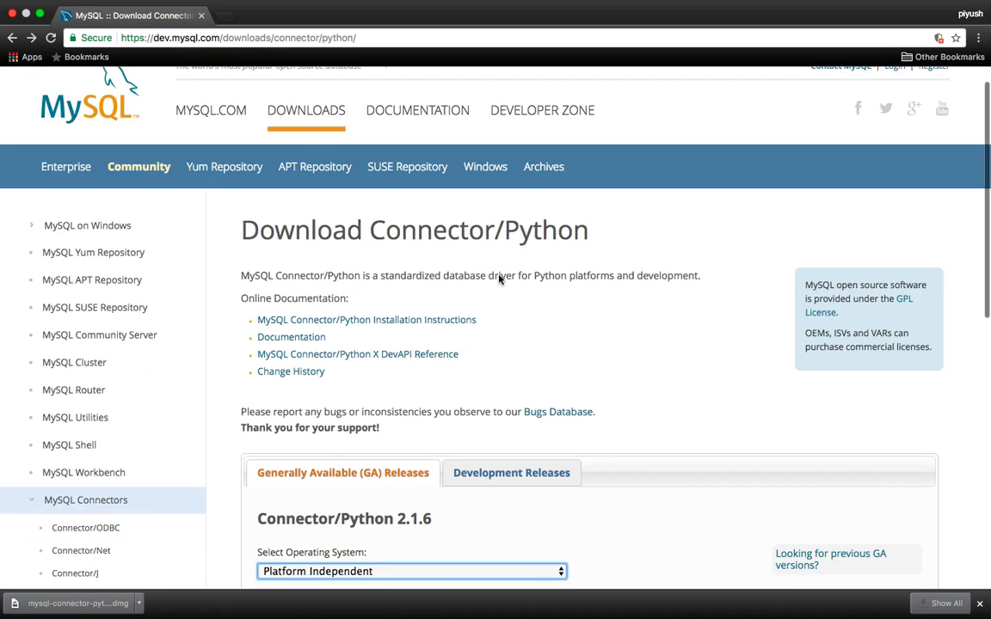
scroll(498, 277, down, 5)
click(508, 274)
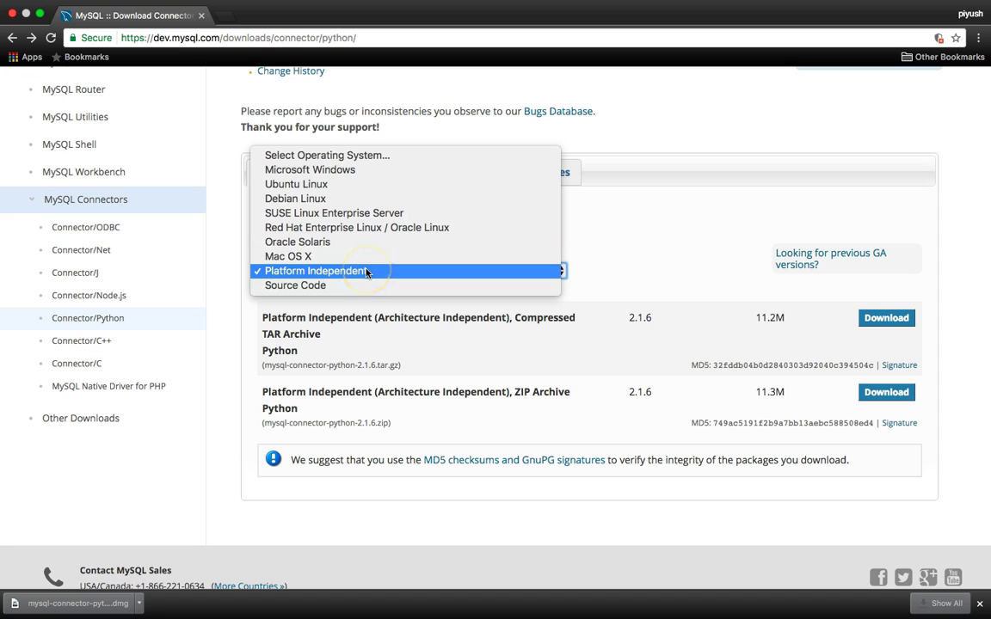
click(366, 272)
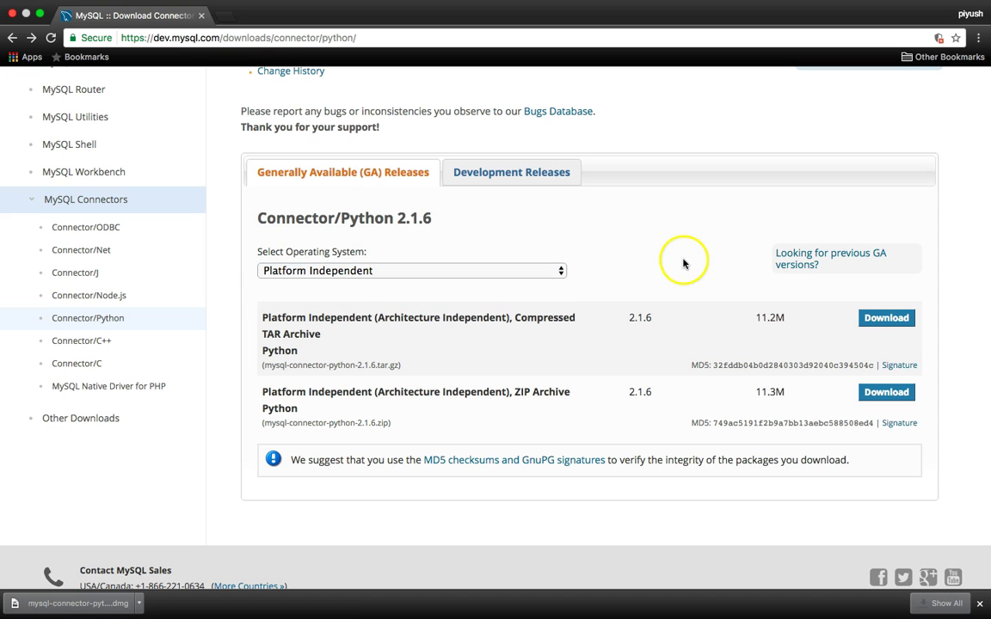
click(890, 330)
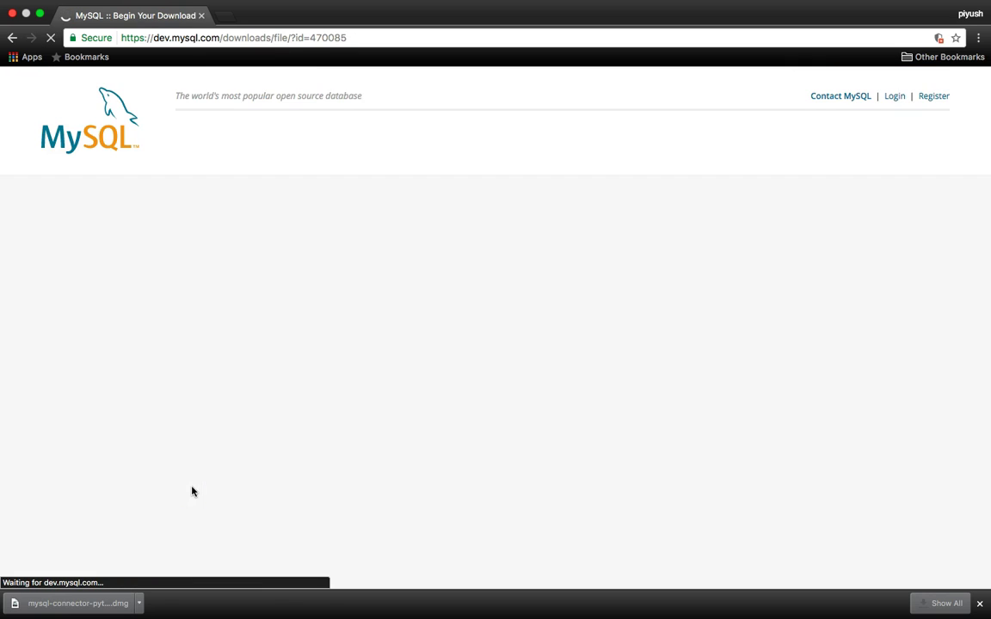
Start the Connector/Python 2.1.6 tar.gz download without an Oracle login, then switch to the desktop
scroll(375, 444, down, 5)
scroll(375, 445, down, 1)
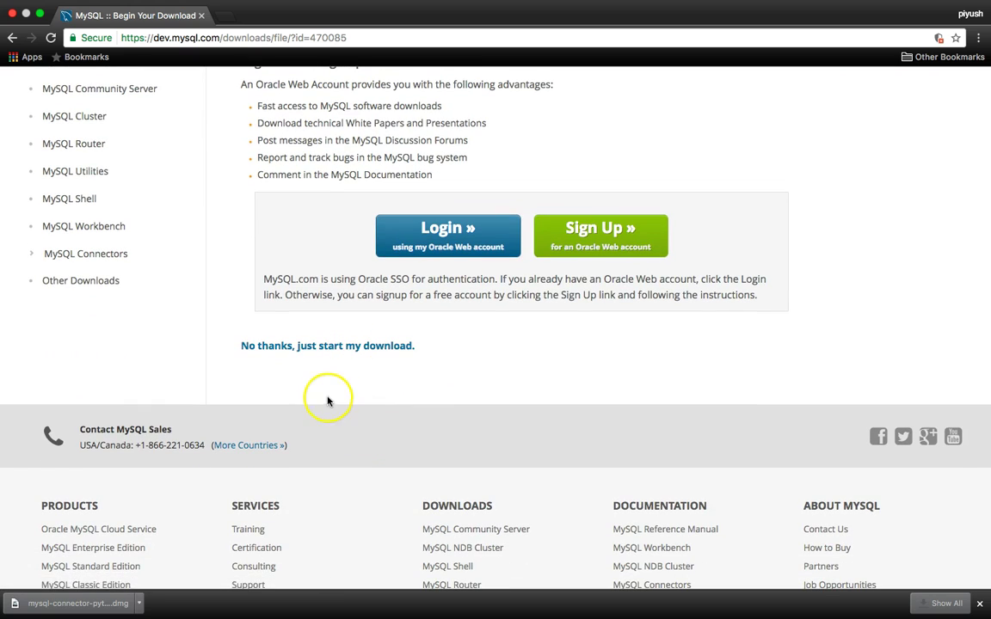
click(341, 353)
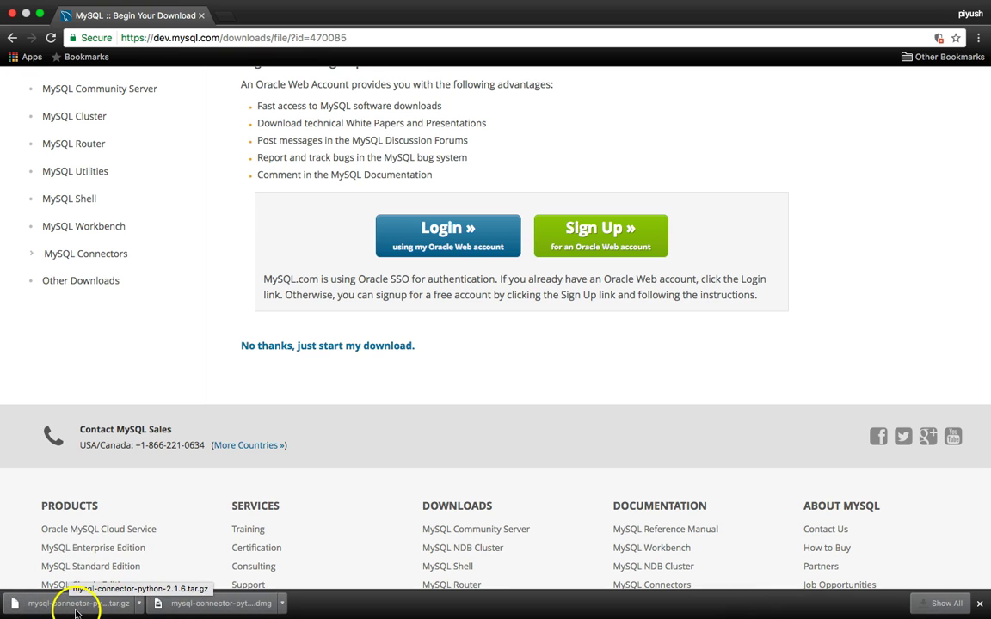
key(ctrl+Left)
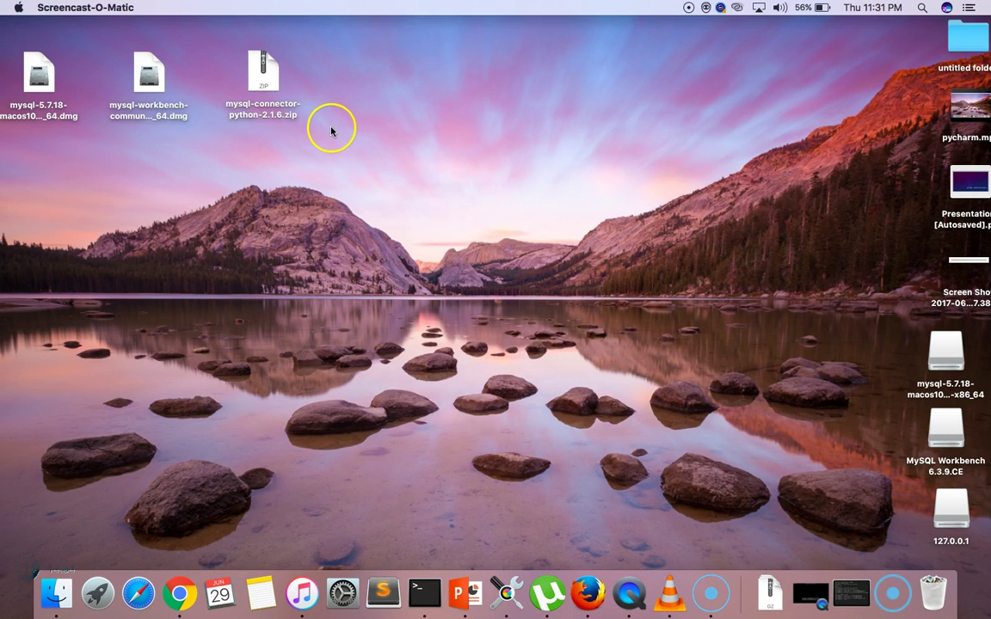
Open the mysql-5.7.18 disk image from the desktop
drag(329, 130, 222, 75)
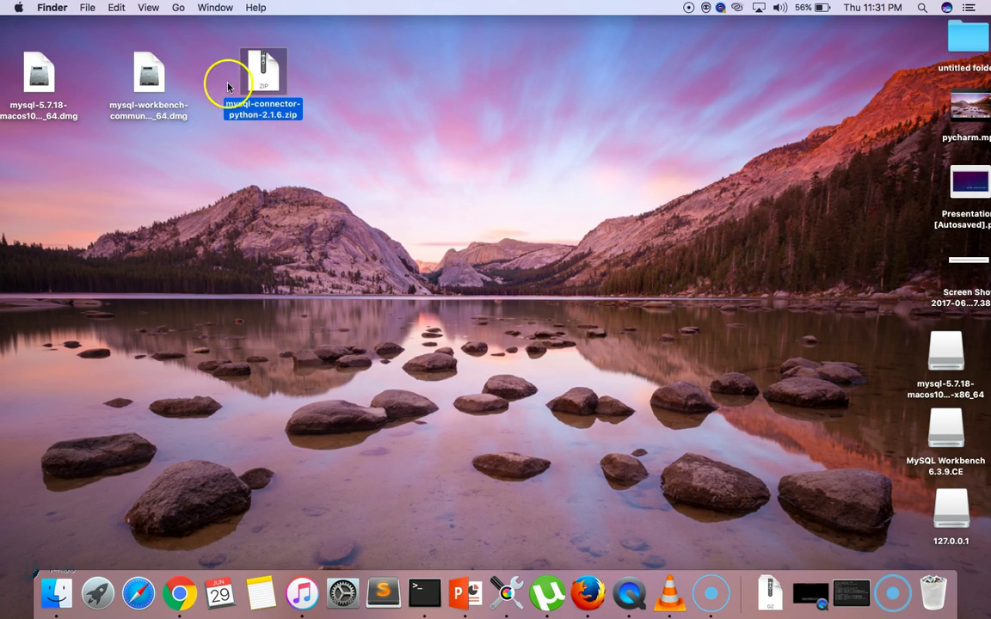
click(236, 142)
drag(320, 120, 228, 119)
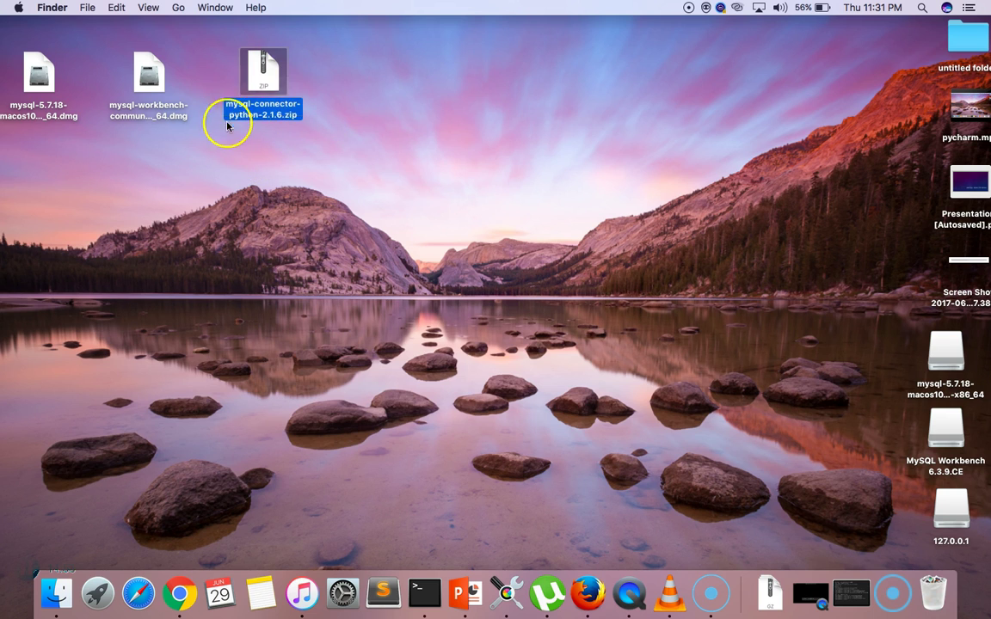
click(293, 251)
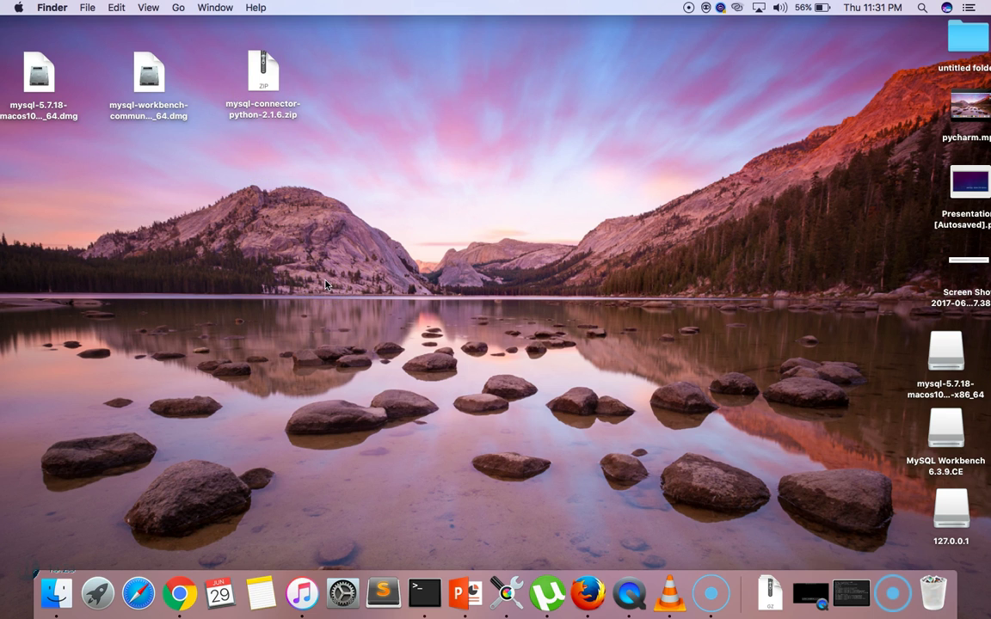
click(50, 112)
double_click(50, 112)
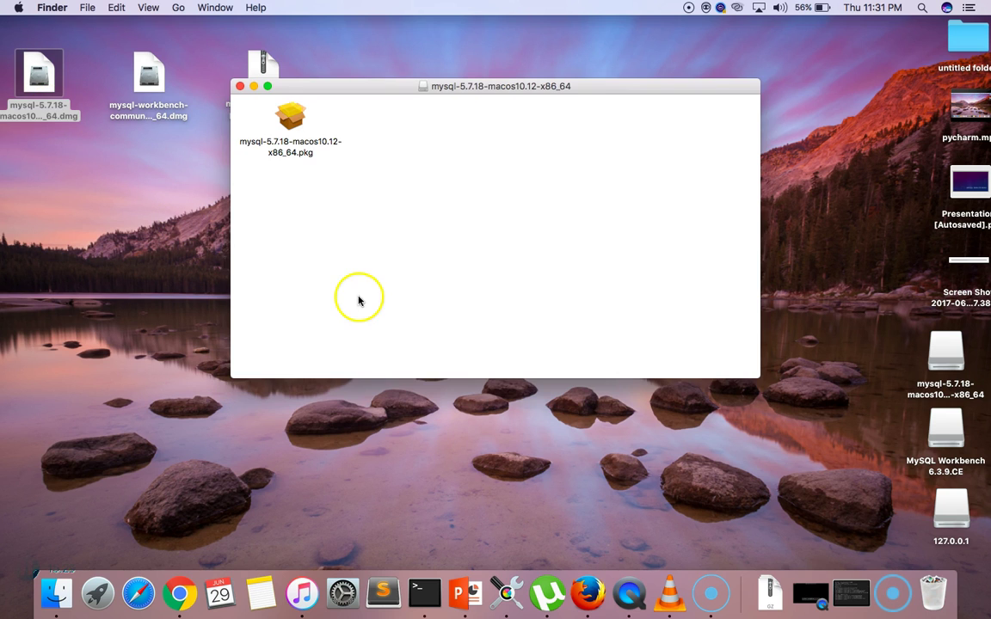
Install MySQL Server 5.7.18 from its package, accepting the license and authorizing with the account password
double_click(316, 151)
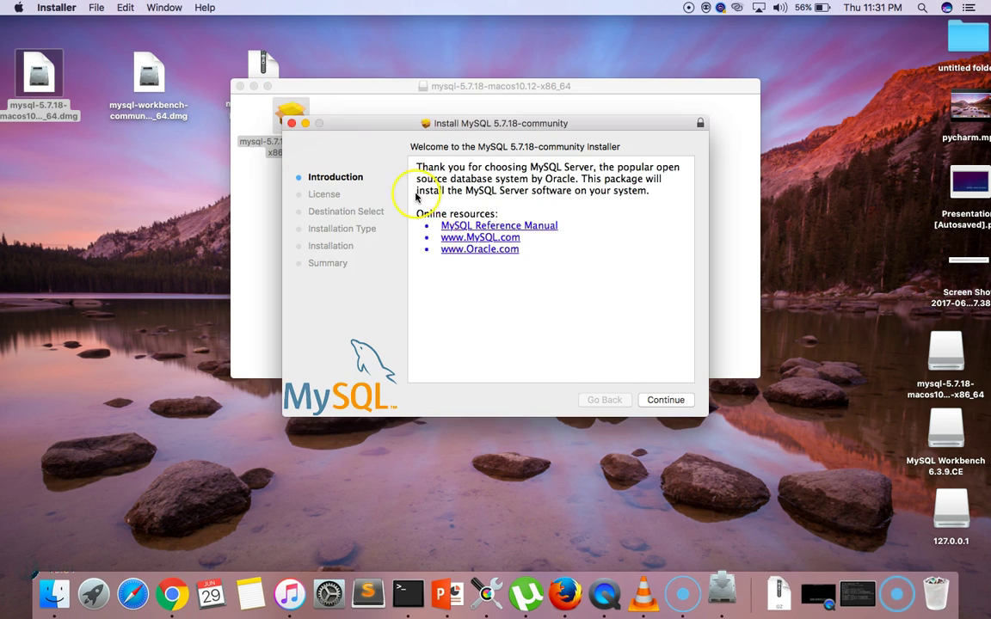
click(668, 400)
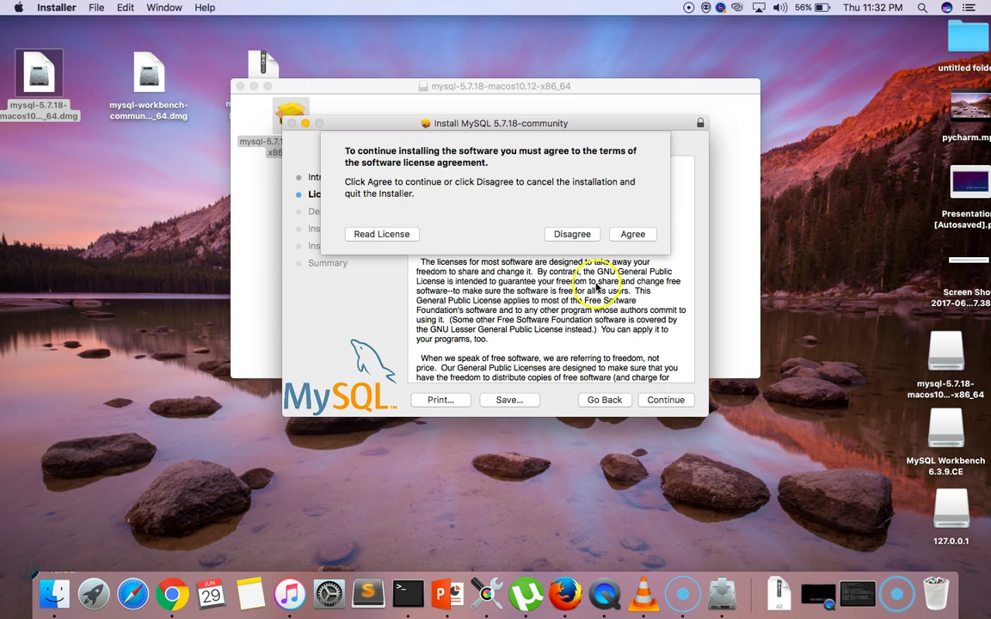
click(633, 225)
click(664, 400)
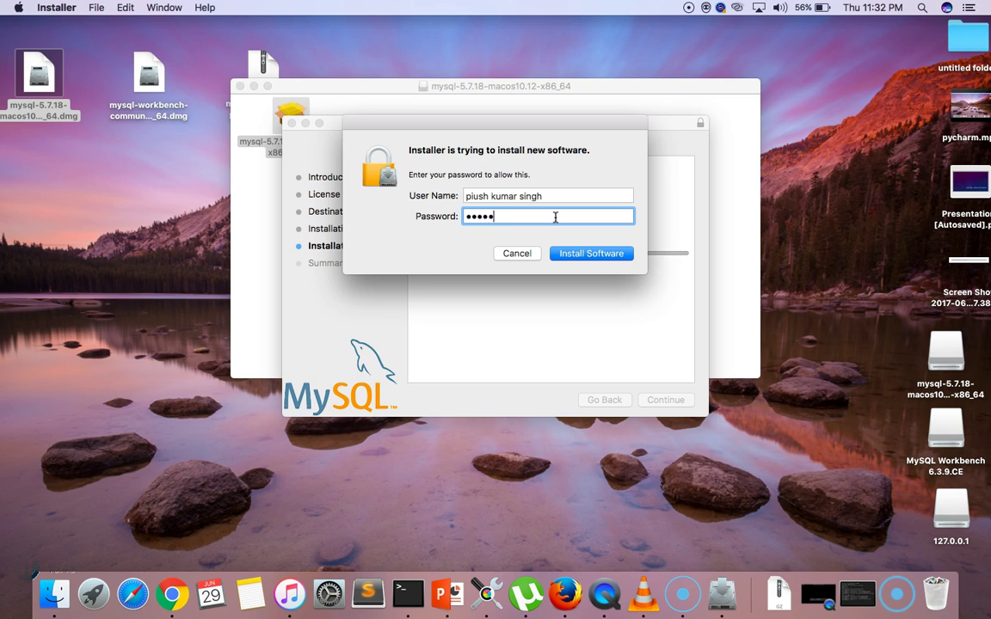
click(602, 257)
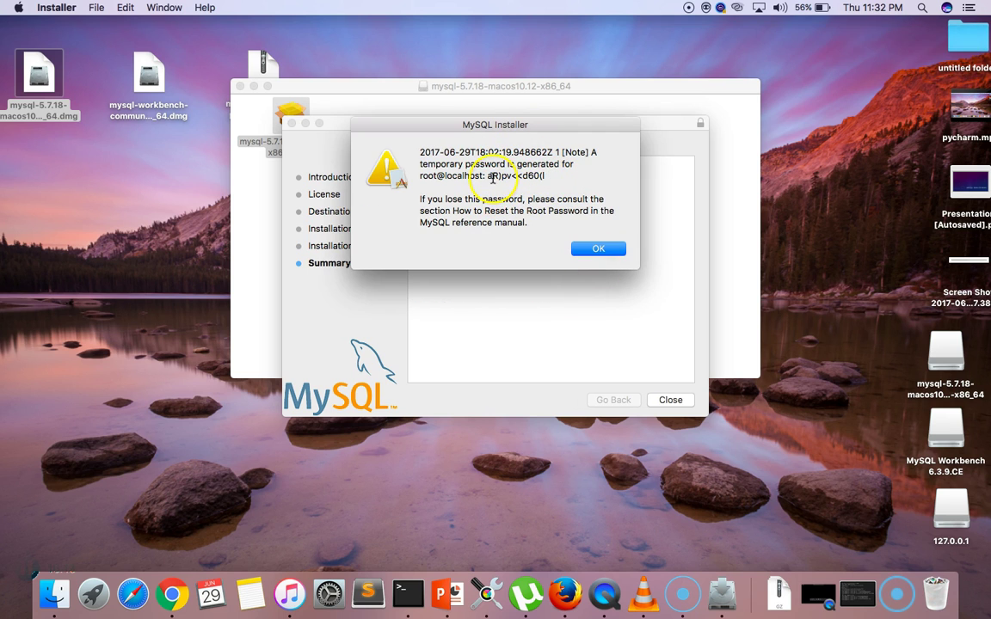
Select the temporary root password, dismiss its notice, and close the finished installer
drag(487, 175, 549, 175)
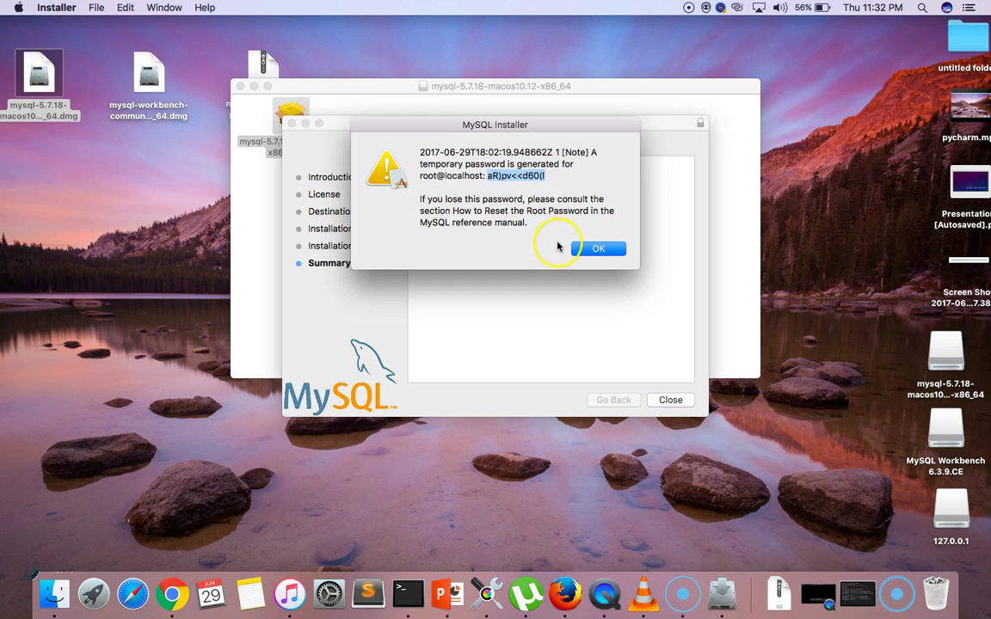
click(579, 248)
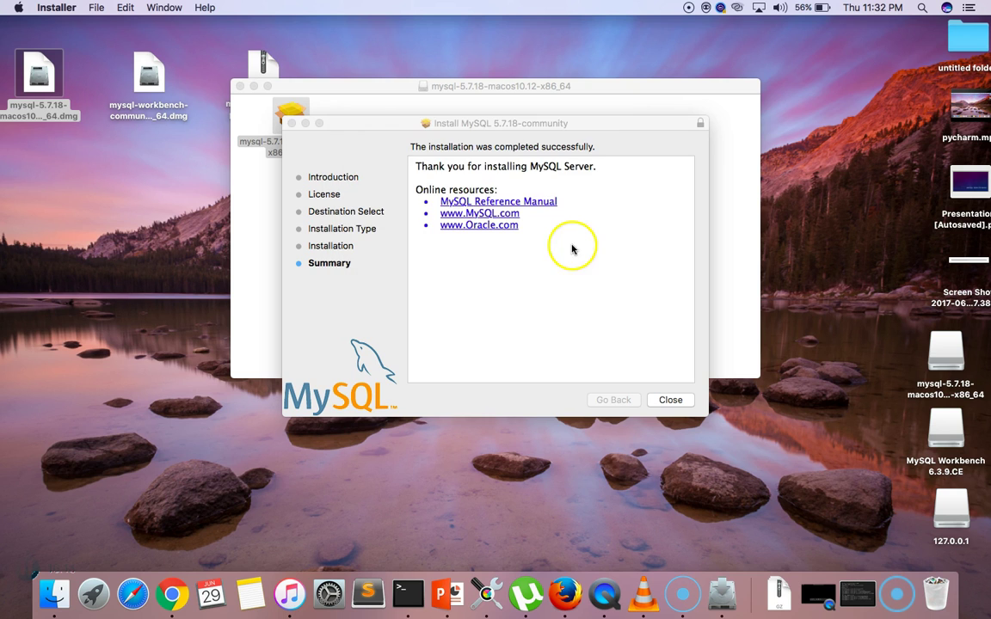
click(655, 401)
click(394, 204)
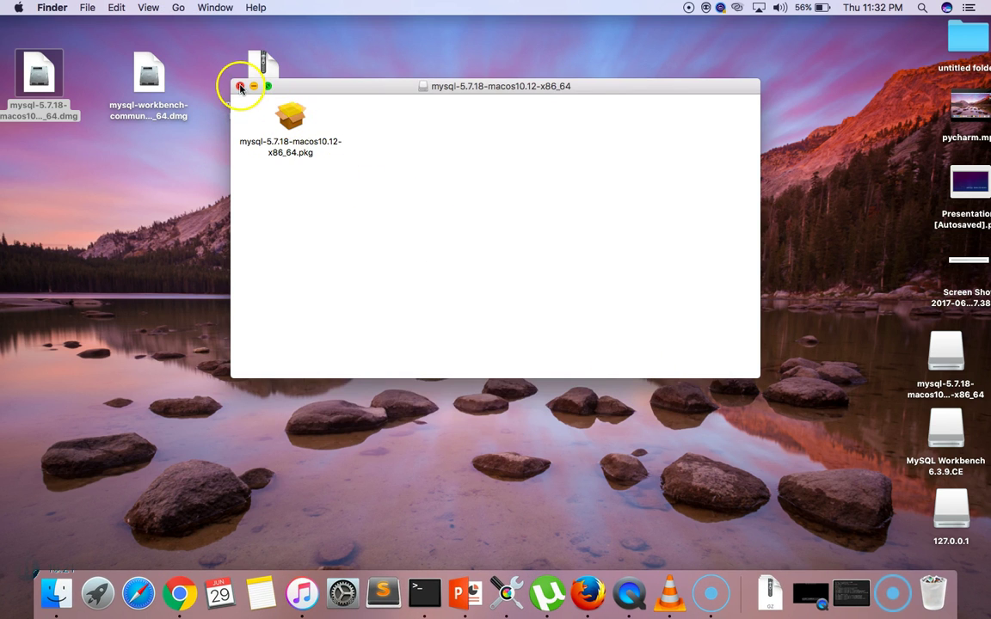
Close the server disk image window and open the MySQL Workbench disk image
click(240, 87)
click(179, 215)
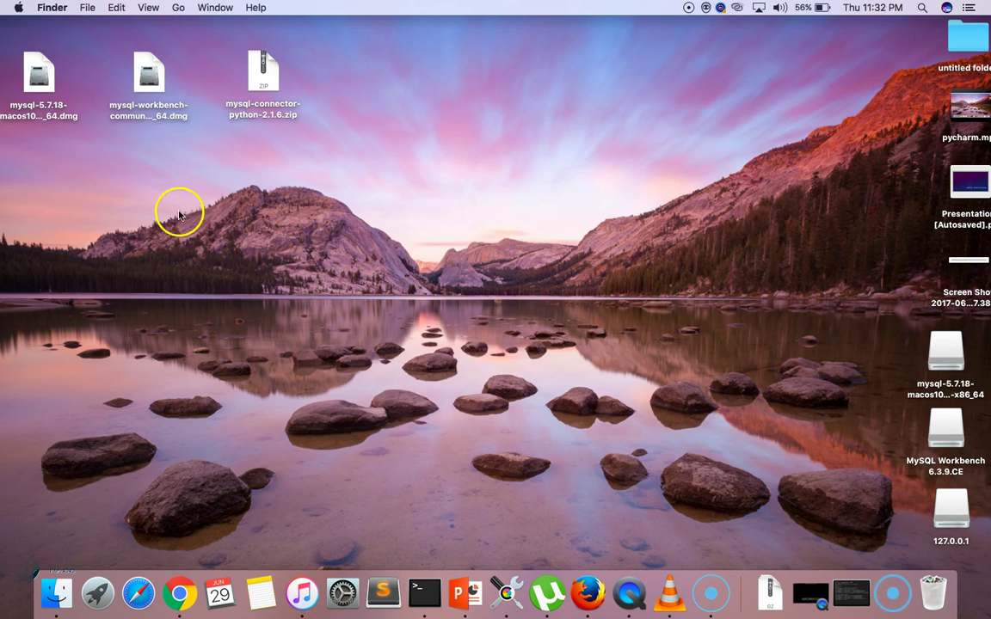
double_click(151, 112)
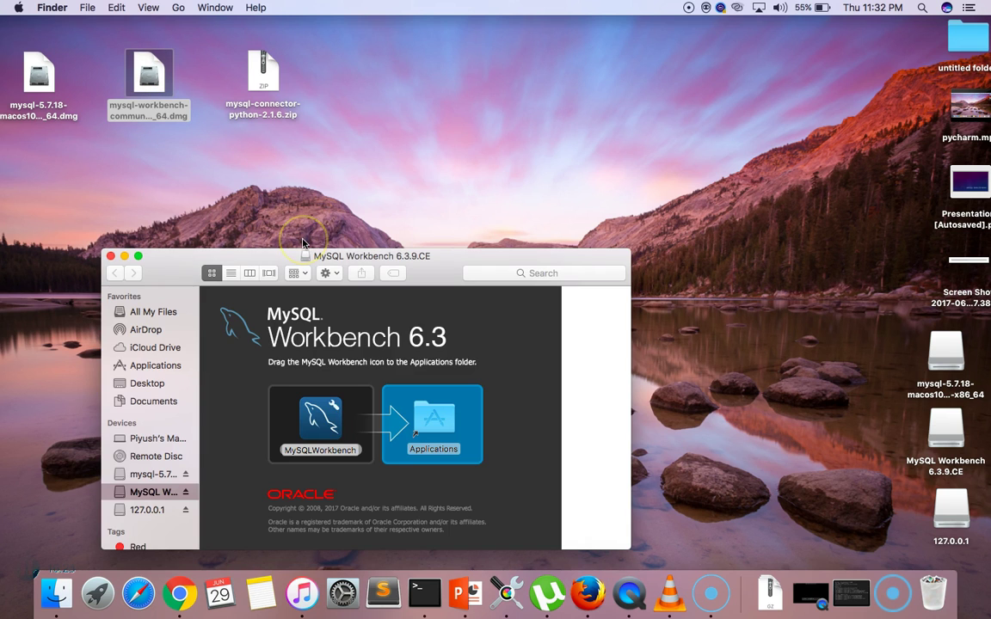
Drag MySQLWorkbench onto the Applications alias and open the Applications folder
click(300, 430)
drag(327, 423, 457, 388)
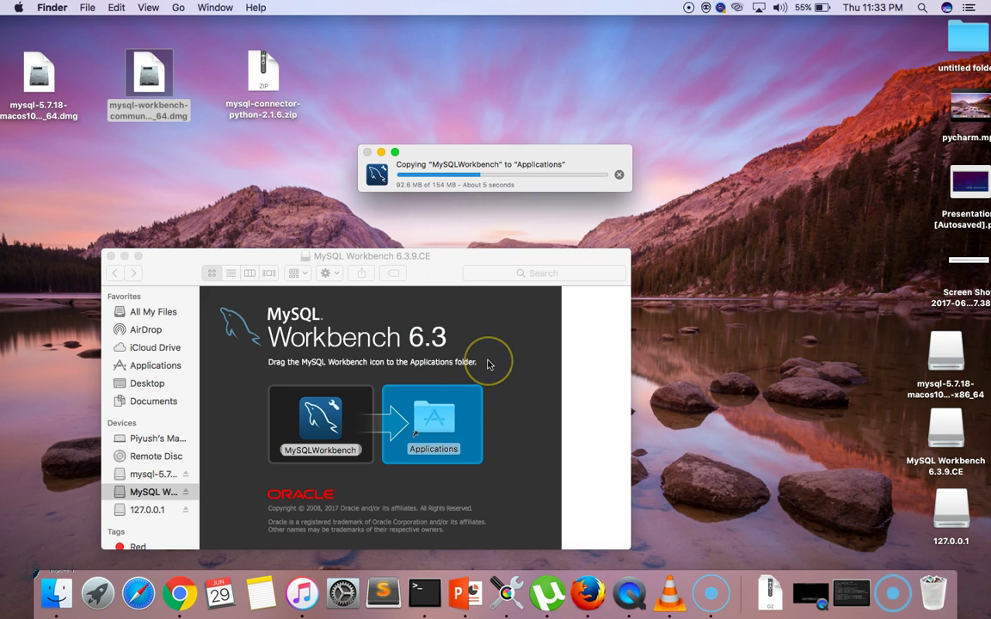
click(512, 452)
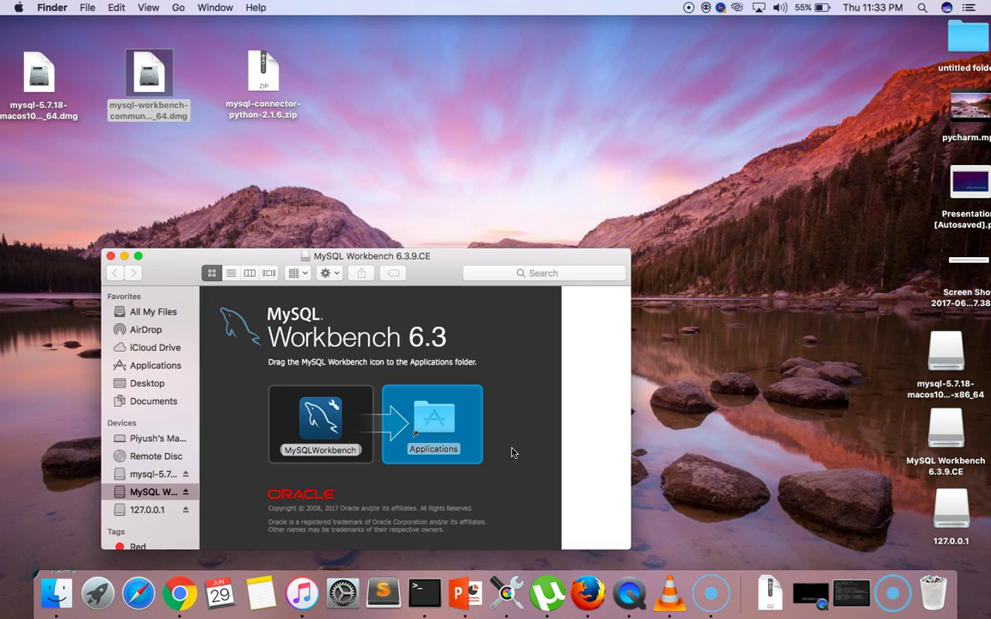
mouse_move(511, 452)
mouse_down()
mouse_move(438, 495)
mouse_move(433, 466)
mouse_move(438, 488)
mouse_move(447, 480)
mouse_up()
double_click(405, 398)
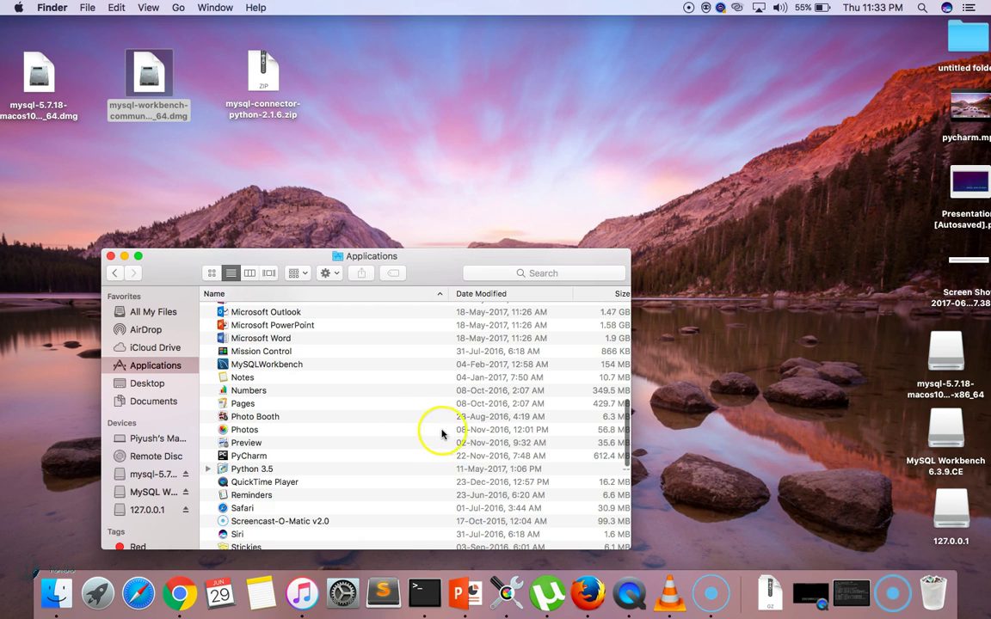
Launch MySQL Workbench past the Gatekeeper prompt, then minimize it and close the Applications window
double_click(267, 365)
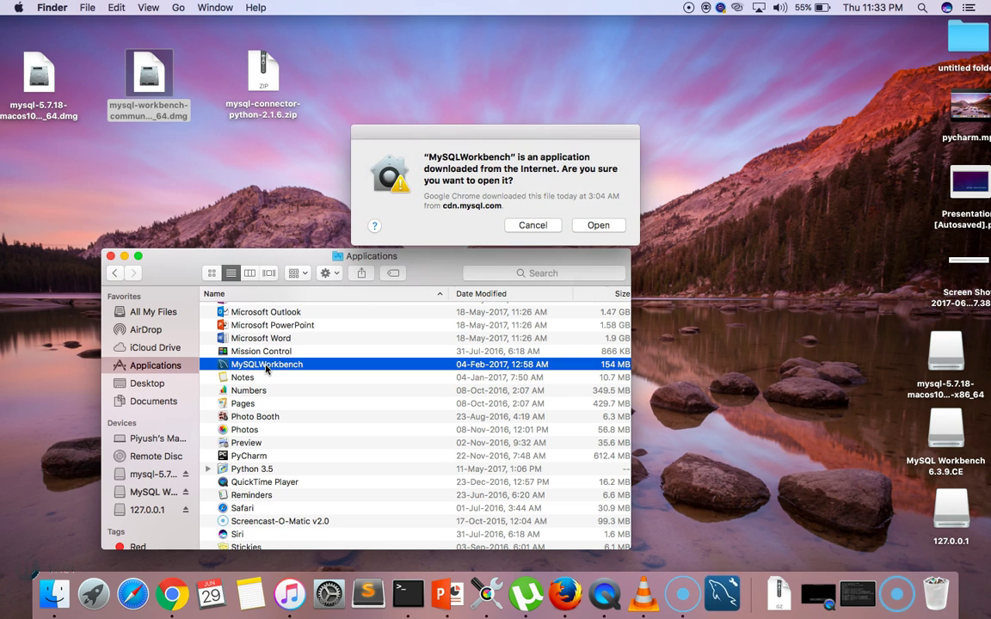
click(587, 226)
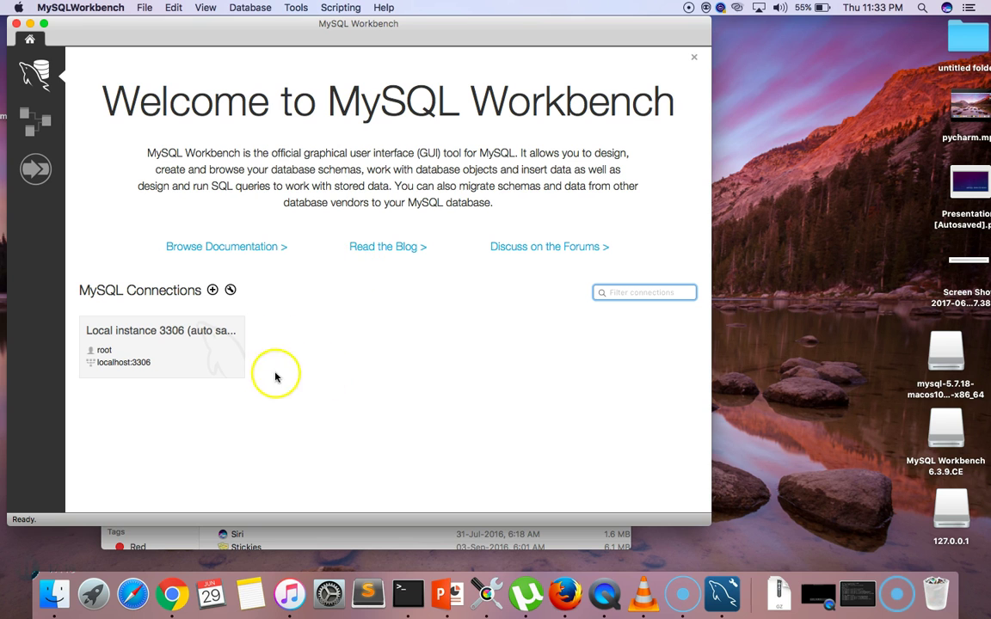
click(30, 23)
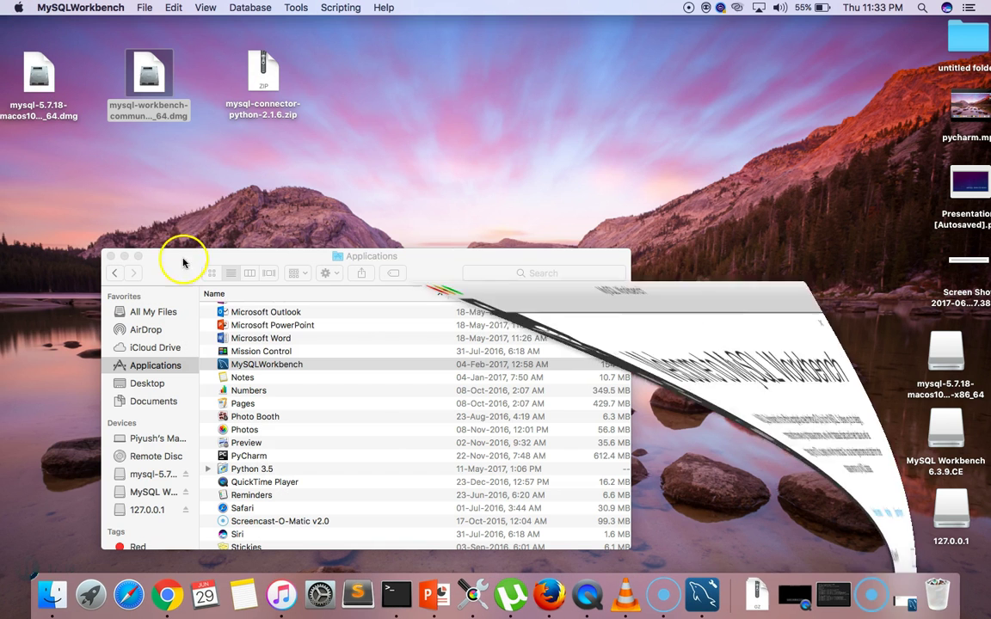
click(111, 256)
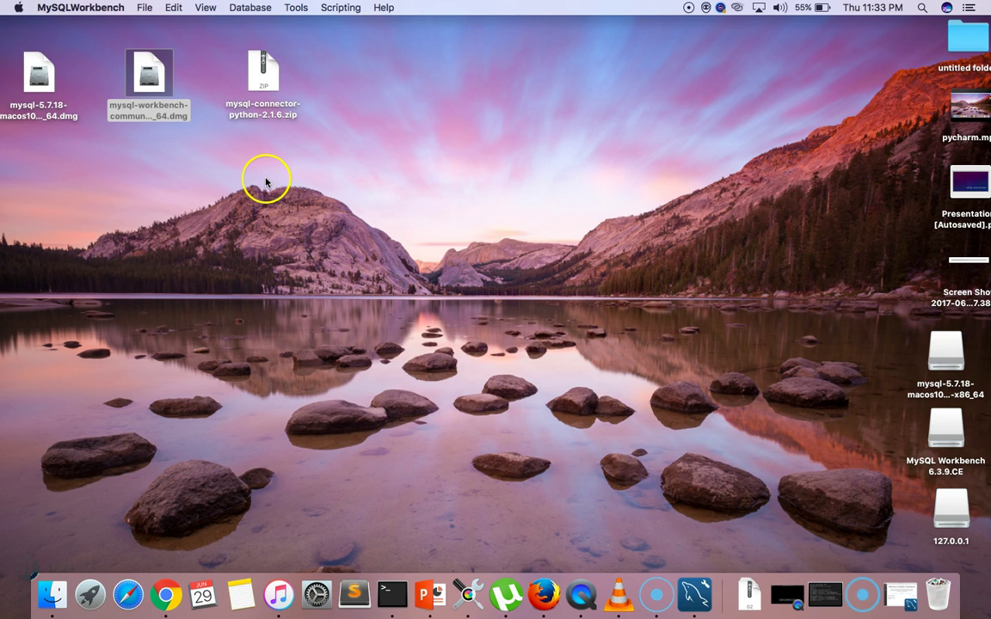
Unzip the Connector/Python archive and open a Terminal at the mysql-connector-python-2.1.6 folder
click(267, 105)
double_click(266, 105)
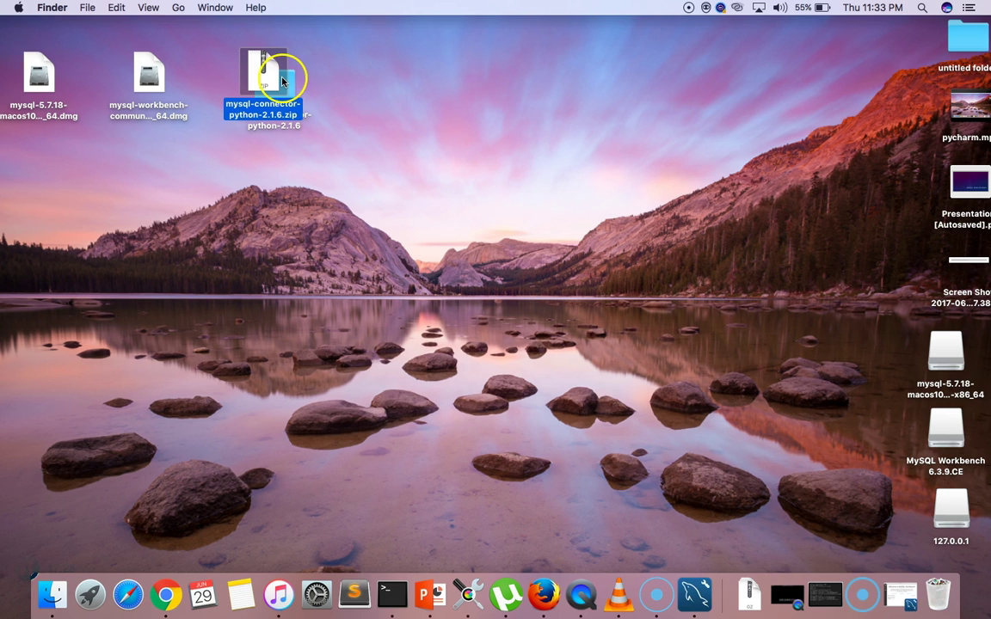
double_click(275, 83)
key(super+w)
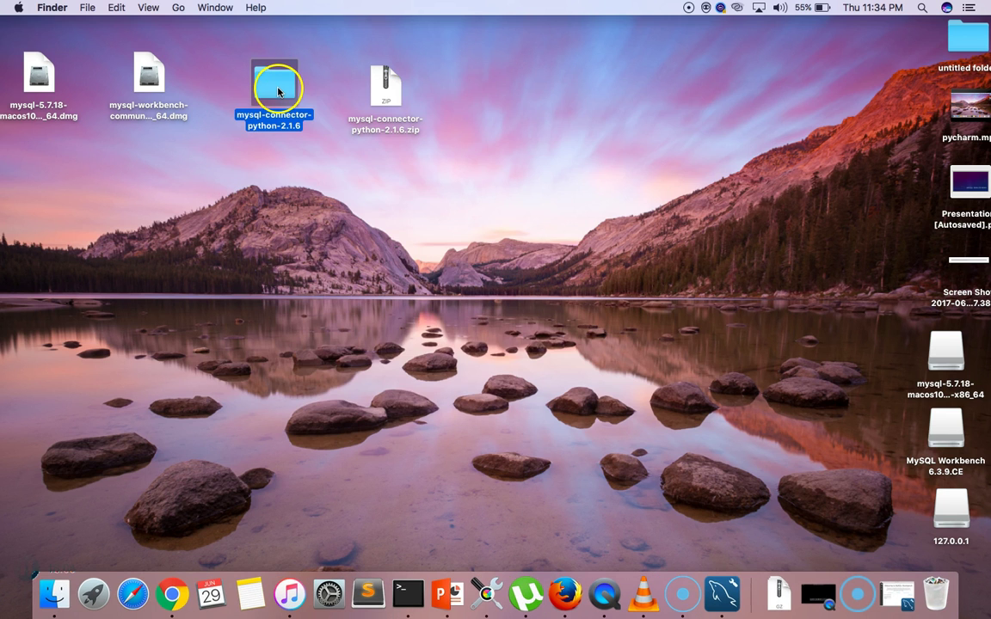
right_click(277, 91)
click(365, 385)
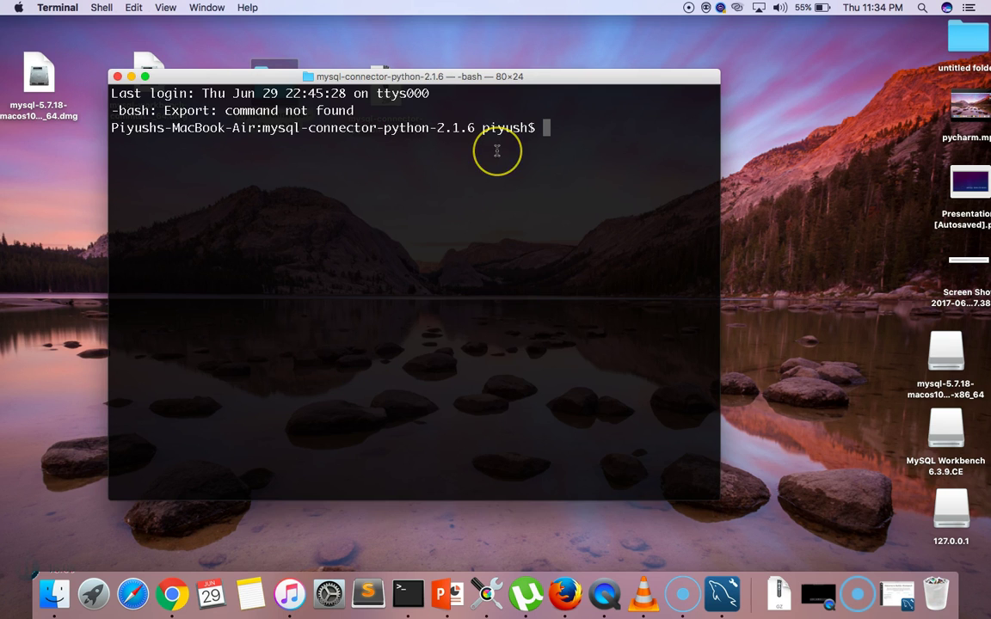
Run python setup.py install for Connector/Python 2.1.6, then close Terminal
text(python3)
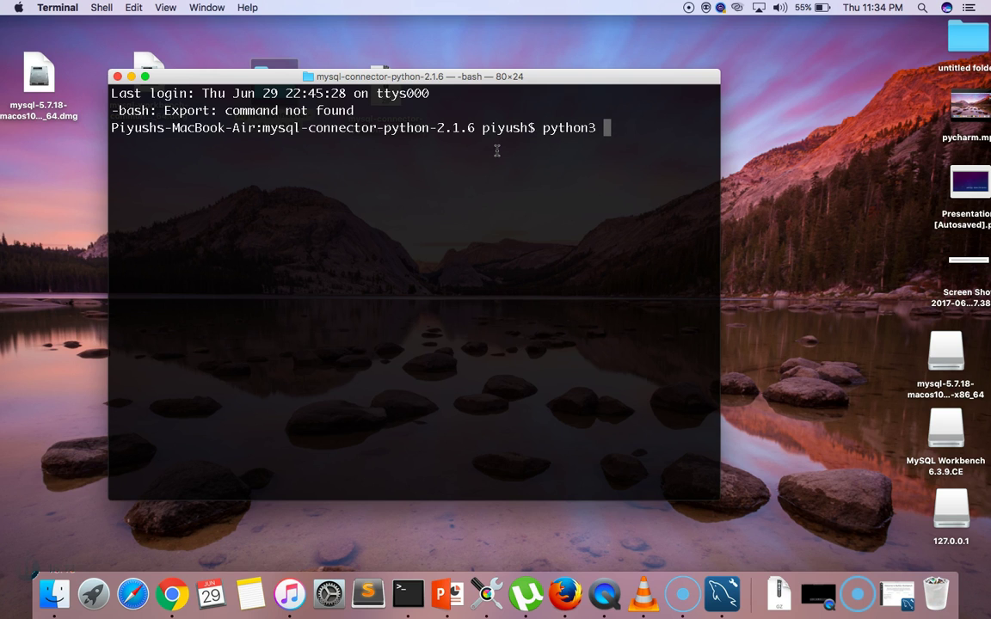
click(469, 184)
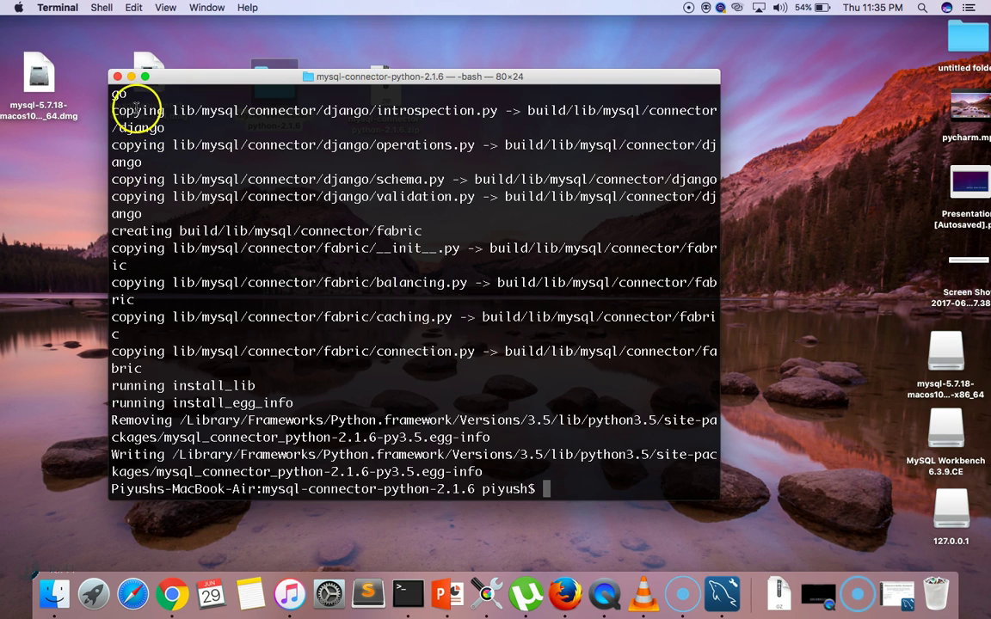
click(117, 76)
click(305, 247)
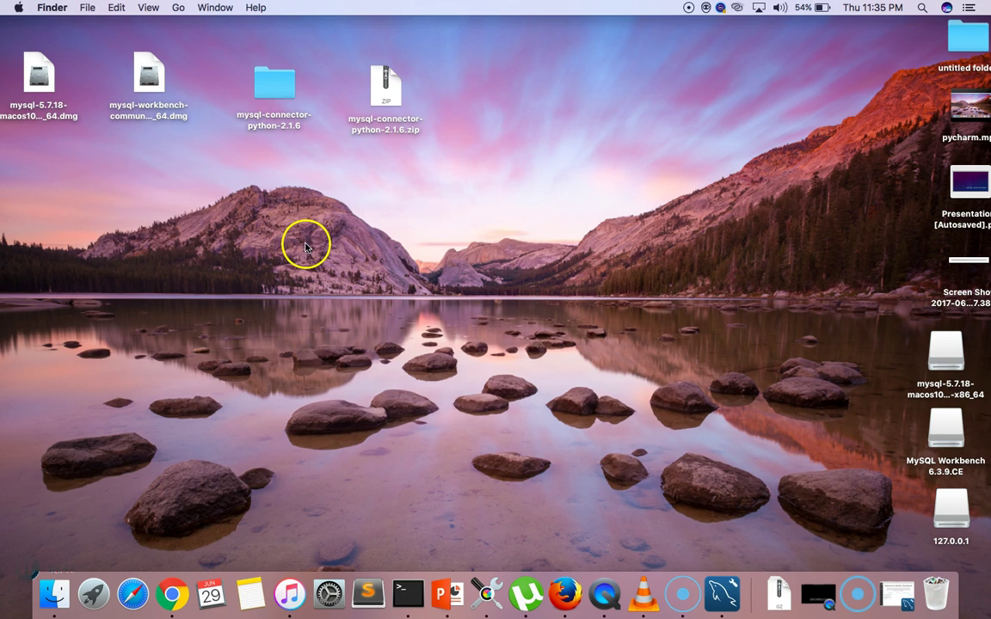